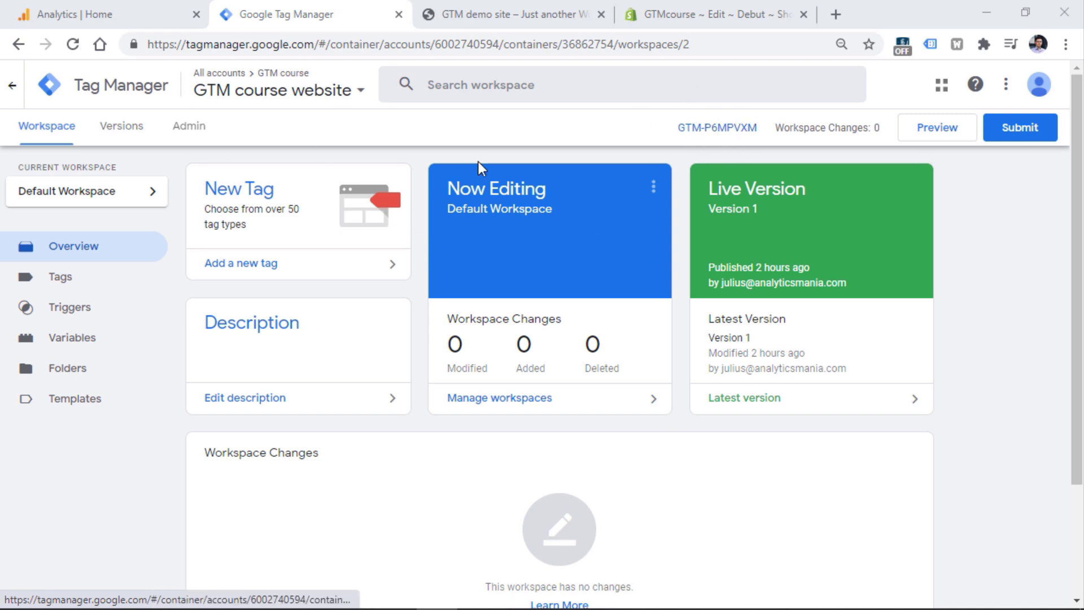
Bring up the GTM-P6MPVXM install code and look over its head and body snippets.
{"action": "left_click", "coordinate": [736, 127]}
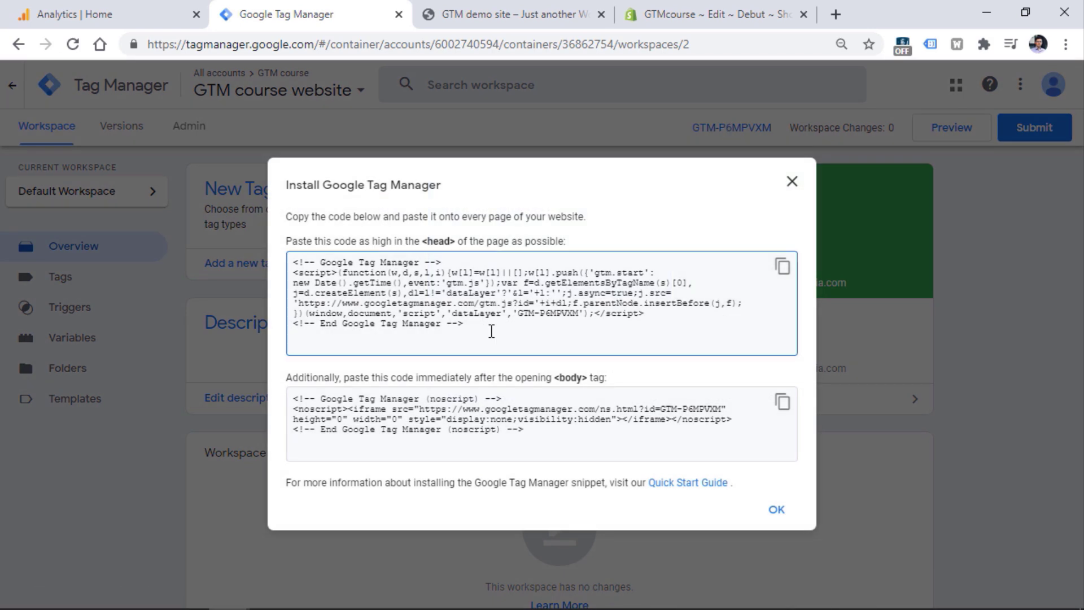
{"action": "left_click_drag", "start_coordinate": [484, 330], "coordinate": [268, 263]}
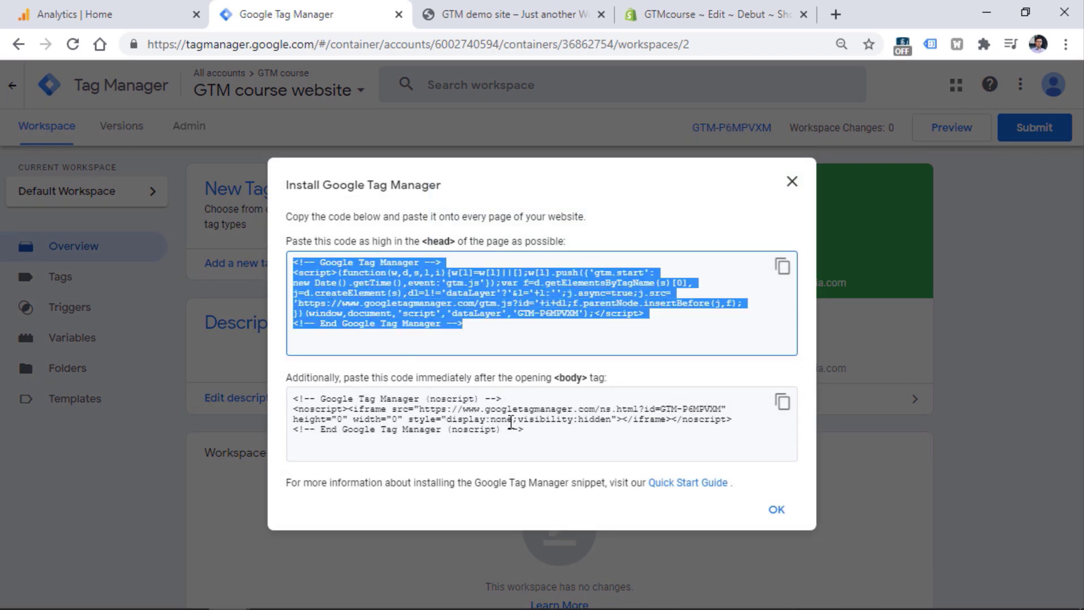
{"action": "left_click_drag", "start_coordinate": [555, 435], "coordinate": [294, 395]}
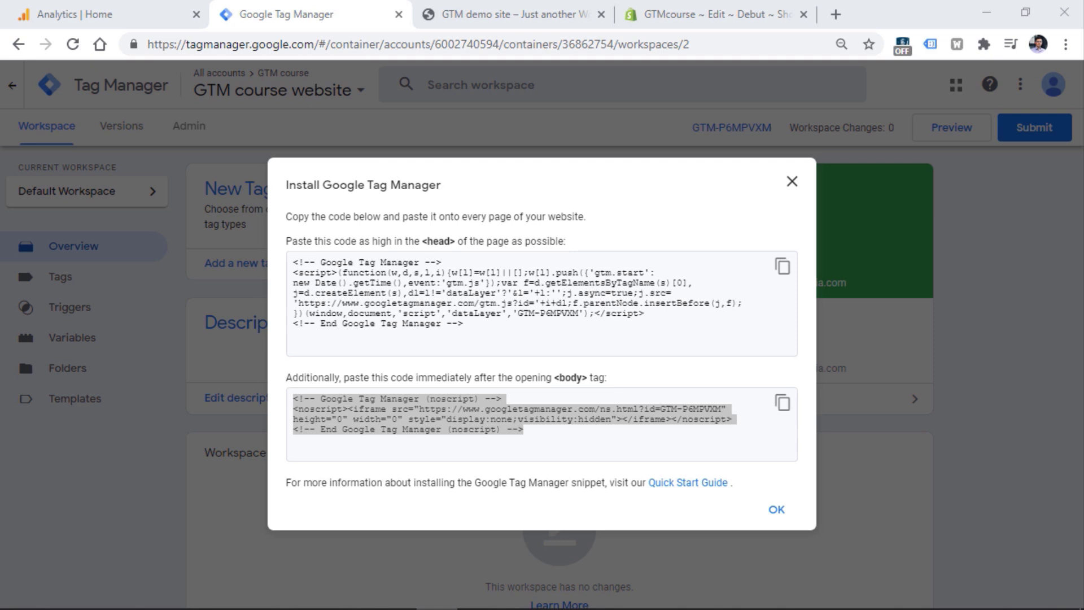
{"action": "left_click", "coordinate": [568, 238]}
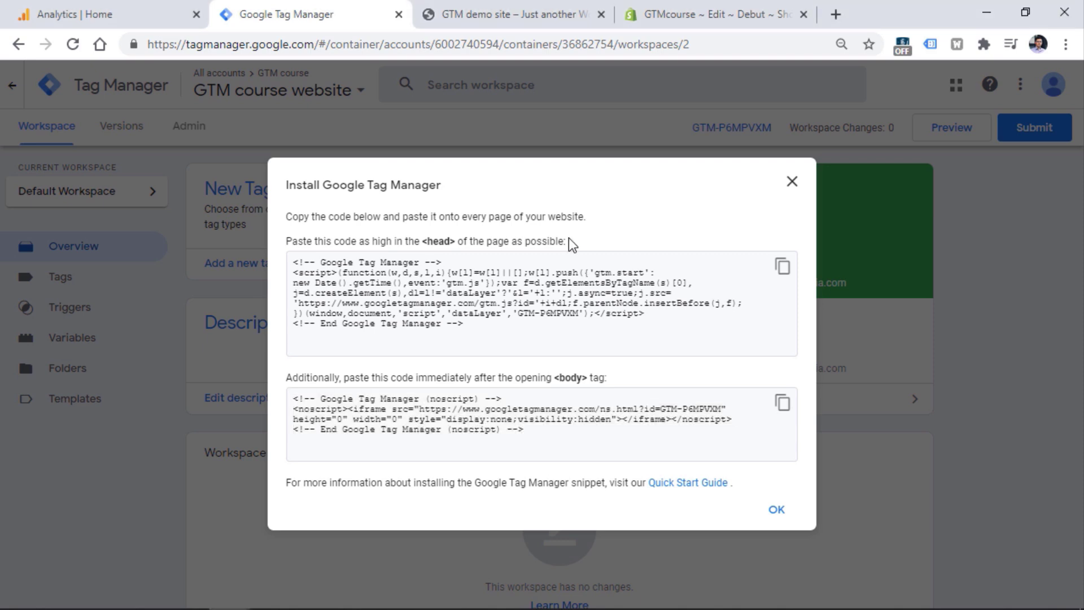
{"action": "left_click_drag", "start_coordinate": [488, 330], "coordinate": [351, 240]}
{"action": "left_click", "coordinate": [352, 236]}
{"action": "left_click_drag", "start_coordinate": [554, 377], "coordinate": [587, 380]}
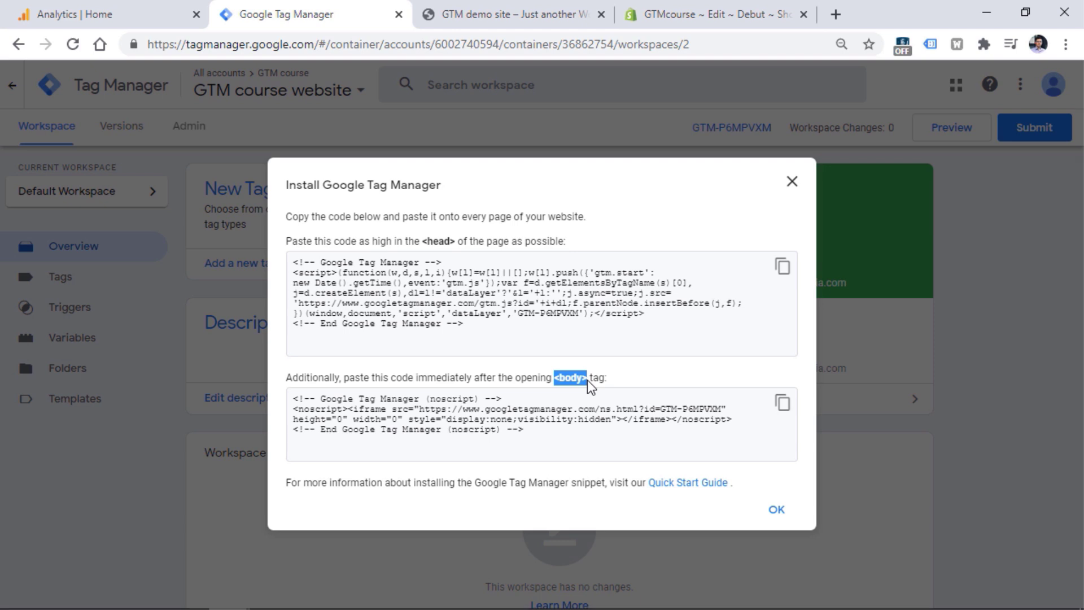
Copy the GTM-P6MPVXM head snippet for pasting into the Shopify theme code.
{"action": "left_click_drag", "start_coordinate": [499, 328], "coordinate": [293, 261]}
{"action": "right_click", "coordinate": [464, 304]}
{"action": "left_click", "coordinate": [489, 313]}
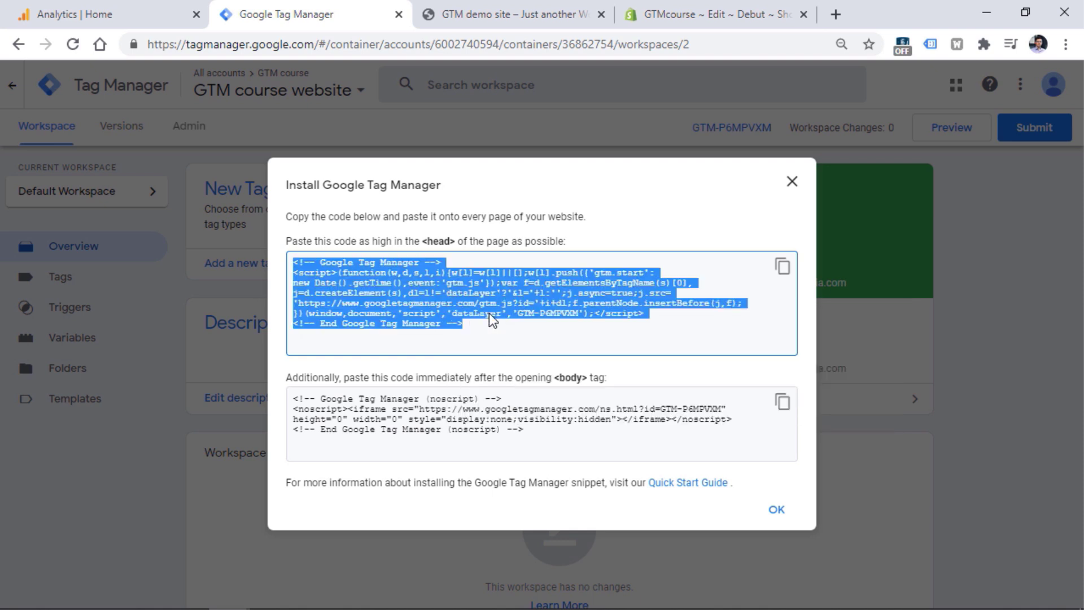
{"action": "left_click", "coordinate": [719, 7]}
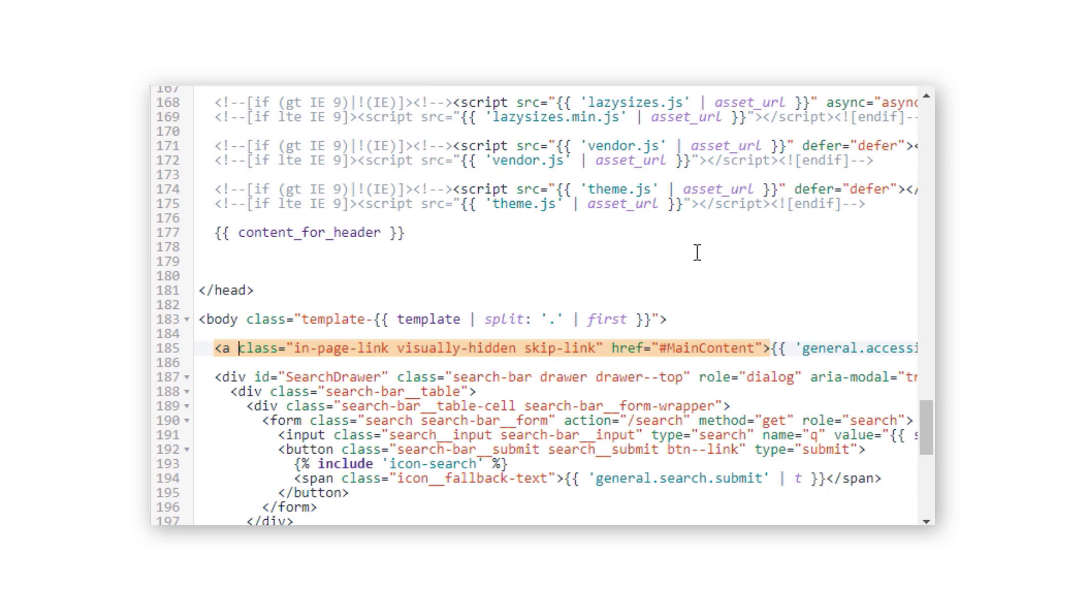
Paste the GTM head snippet on empty line 179, just above the closing </head> tag.
{"action": "left_click_drag", "start_coordinate": [925, 428], "coordinate": [924, 124]}
{"action": "mouse_move", "coordinate": [199, 141]}
{"action": "left_mouse_down"}
{"action": "mouse_move", "coordinate": [247, 141]}
{"action": "mouse_move", "coordinate": [199, 141]}
{"action": "left_mouse_up"}
{"action": "left_click", "coordinate": [259, 145]}
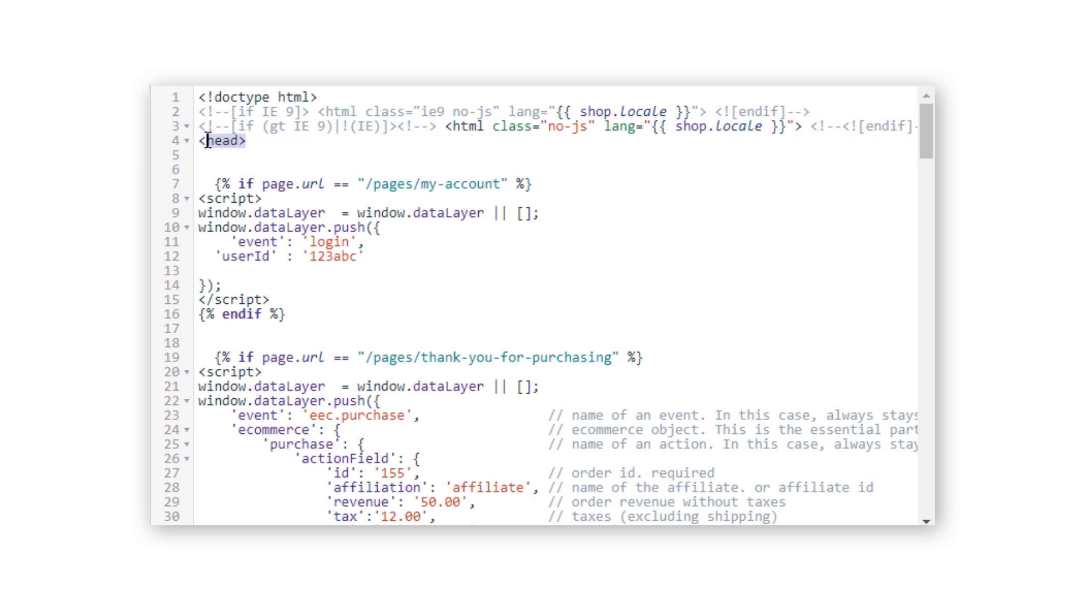
{"action": "left_click_drag", "start_coordinate": [921, 125], "coordinate": [892, 411]}
{"action": "left_click", "coordinate": [205, 430]}
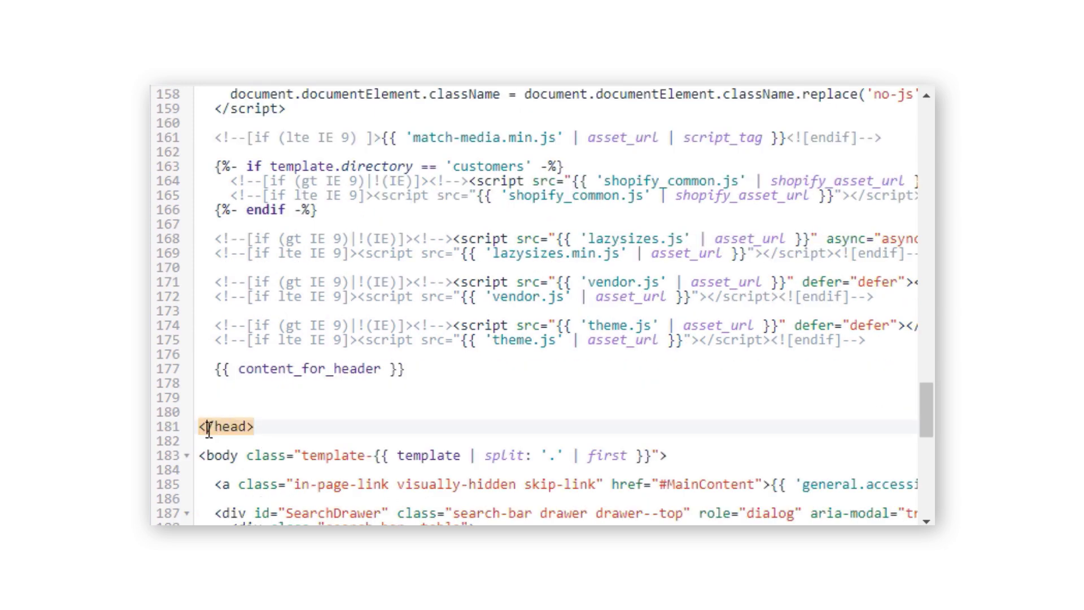
{"action": "left_click_drag", "start_coordinate": [206, 426], "coordinate": [215, 426]}
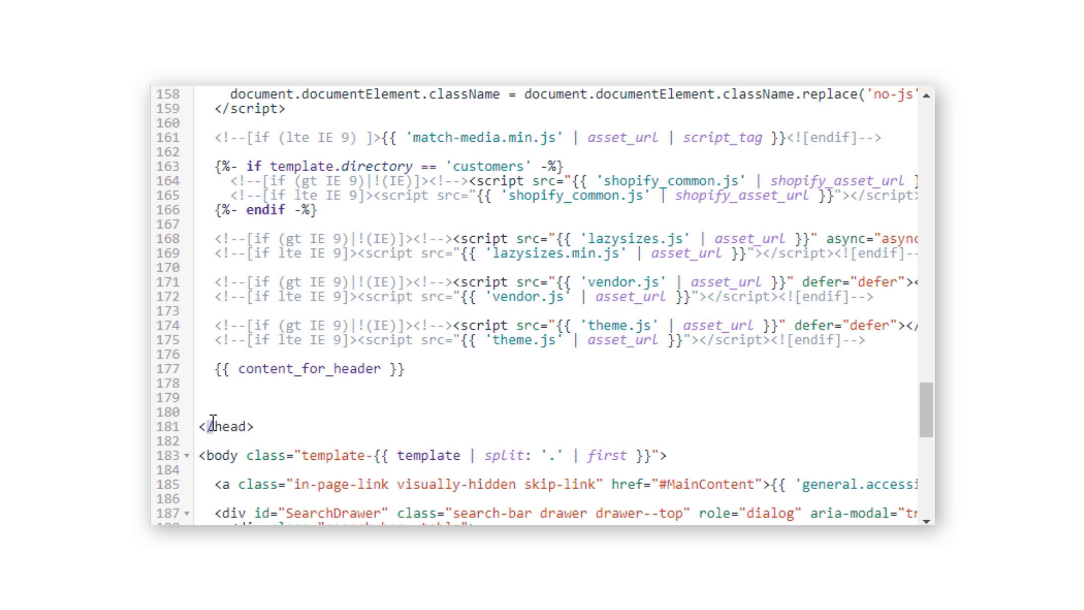
{"action": "left_click", "coordinate": [209, 427]}
{"action": "left_click", "coordinate": [239, 395]}
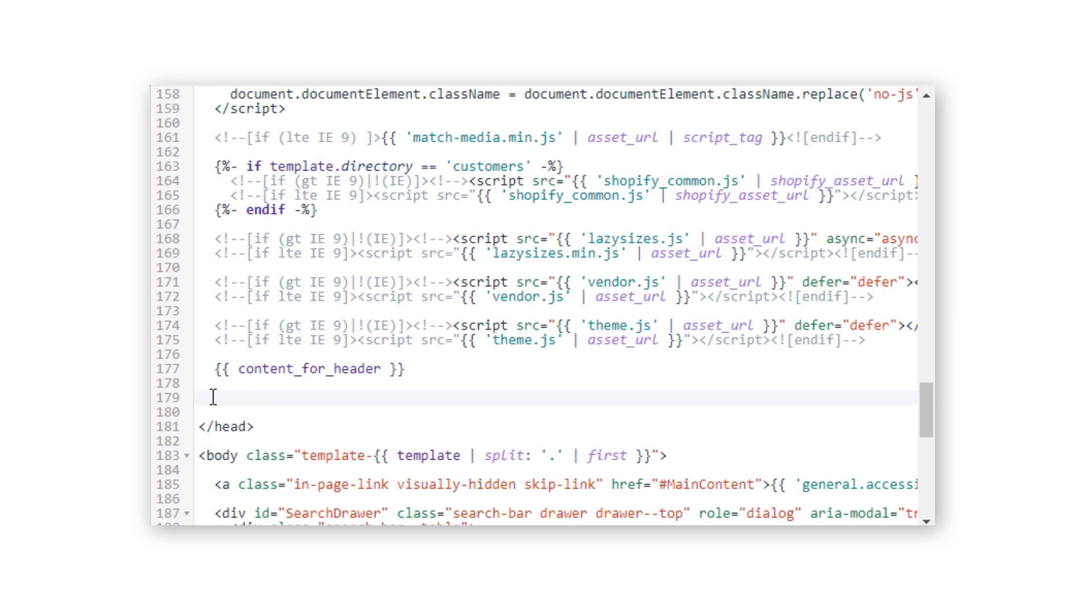
{"action": "right_click", "coordinate": [224, 398]}
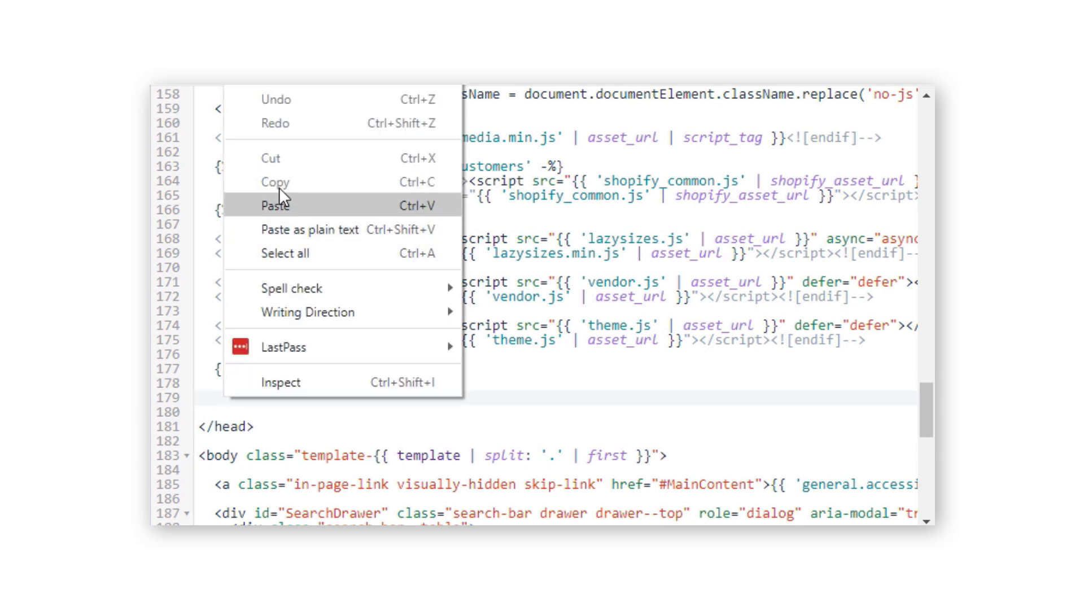
{"action": "left_click", "coordinate": [277, 206]}
Open a new blank line directly after the opening <body> tag.
{"action": "left_click_drag", "start_coordinate": [926, 399], "coordinate": [926, 437]}
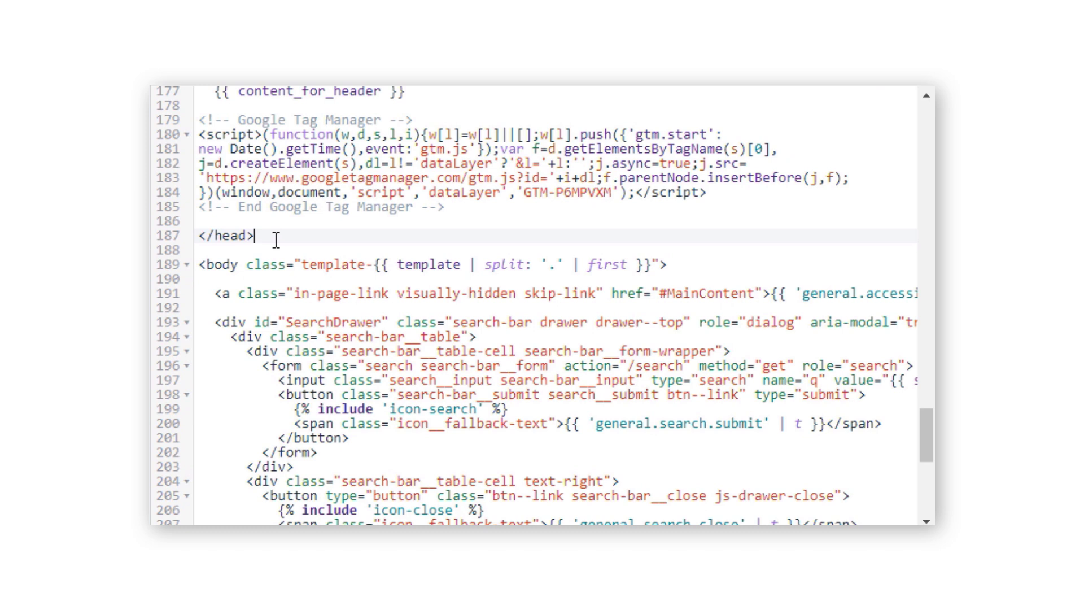
{"action": "left_click", "coordinate": [269, 237]}
{"action": "left_click", "coordinate": [220, 247]}
{"action": "left_click_drag", "start_coordinate": [203, 275], "coordinate": [666, 265]}
{"action": "left_click", "coordinate": [215, 279]}
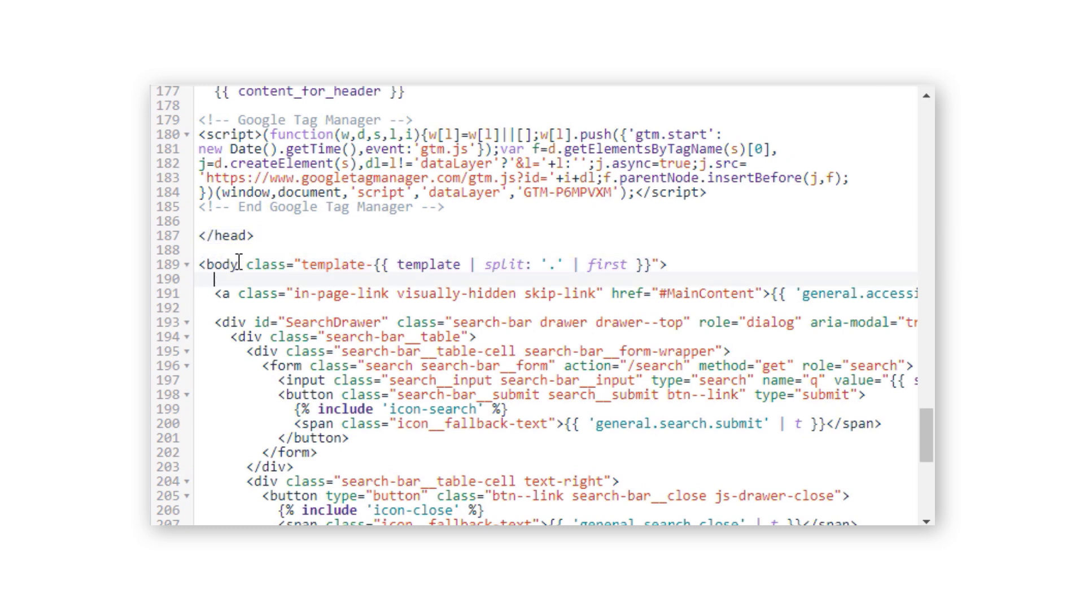
{"action": "left_click_drag", "start_coordinate": [238, 265], "coordinate": [659, 264]}
{"action": "key", "text": "ctrl+x"}
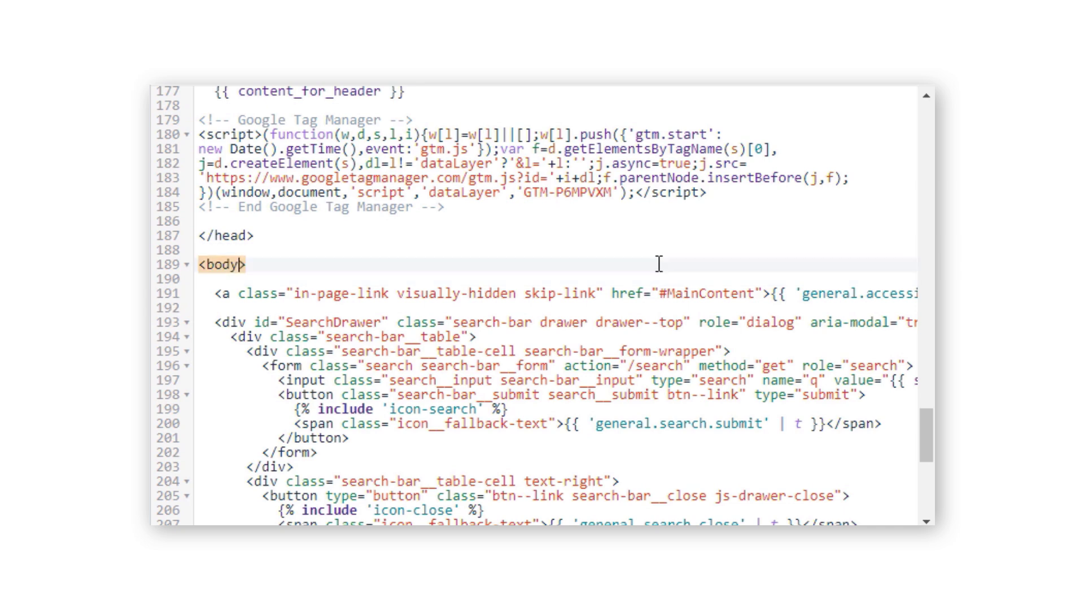
{"action": "scroll", "coordinate": [425, 222], "scroll_direction": "up", "scroll_amount": 1}
{"action": "key", "text": "ctrl+v"}
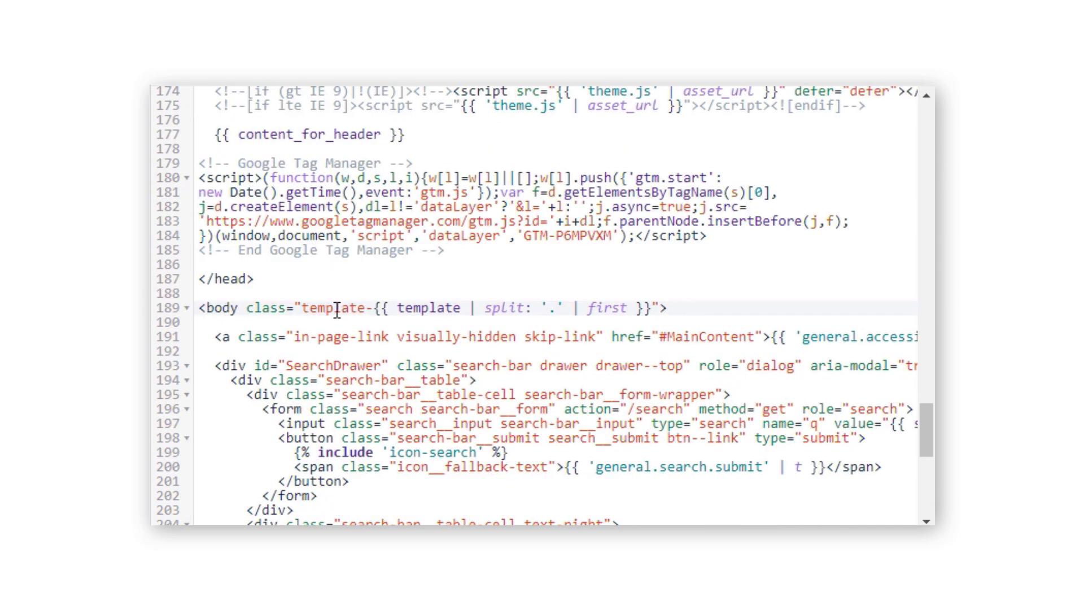
{"action": "key", "text": "Return"}
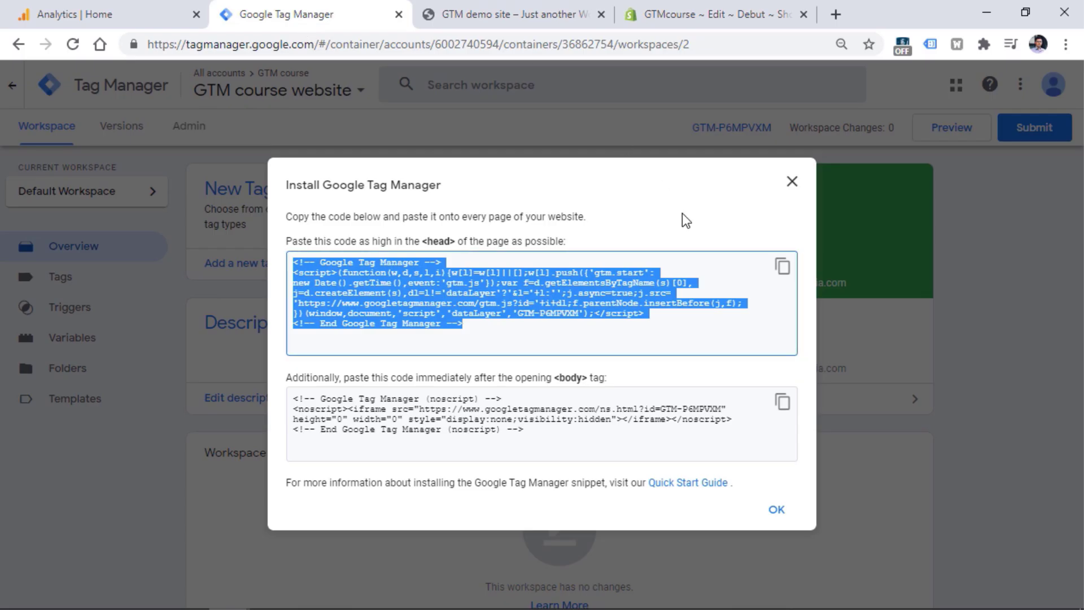
Copy the noscript body snippet and paste it on the line after <body>.
{"action": "left_click", "coordinate": [675, 325]}
{"action": "left_click_drag", "start_coordinate": [546, 441], "coordinate": [292, 398]}
{"action": "right_click", "coordinate": [358, 406]}
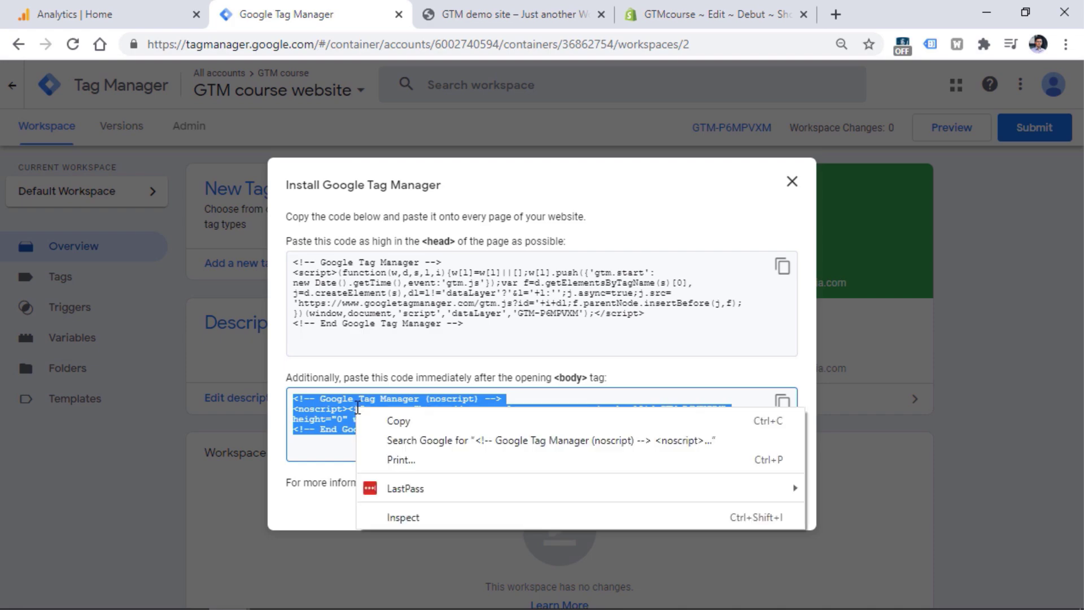
{"action": "left_click", "coordinate": [385, 415]}
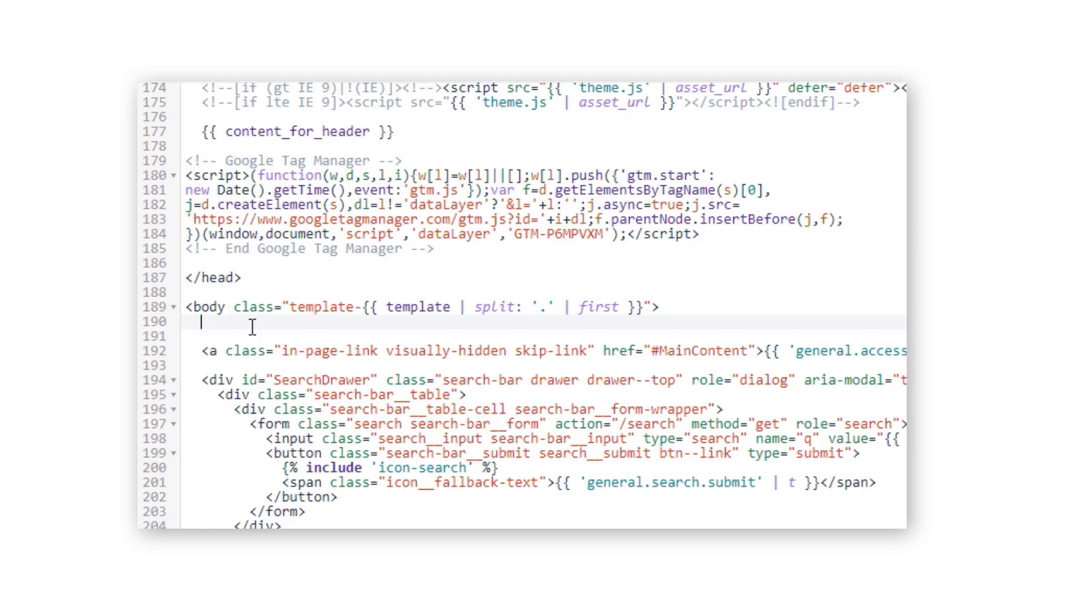
{"action": "key", "text": "ctrl+v"}
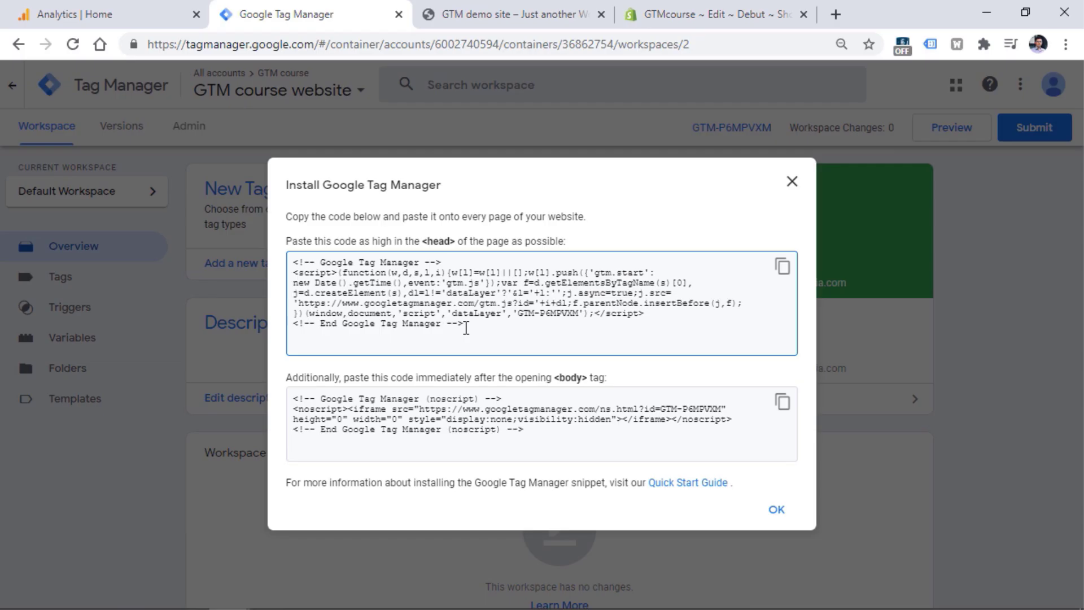
Review the head and body snippets again in the Install dialog.
{"action": "left_click_drag", "start_coordinate": [464, 324], "coordinate": [349, 260]}
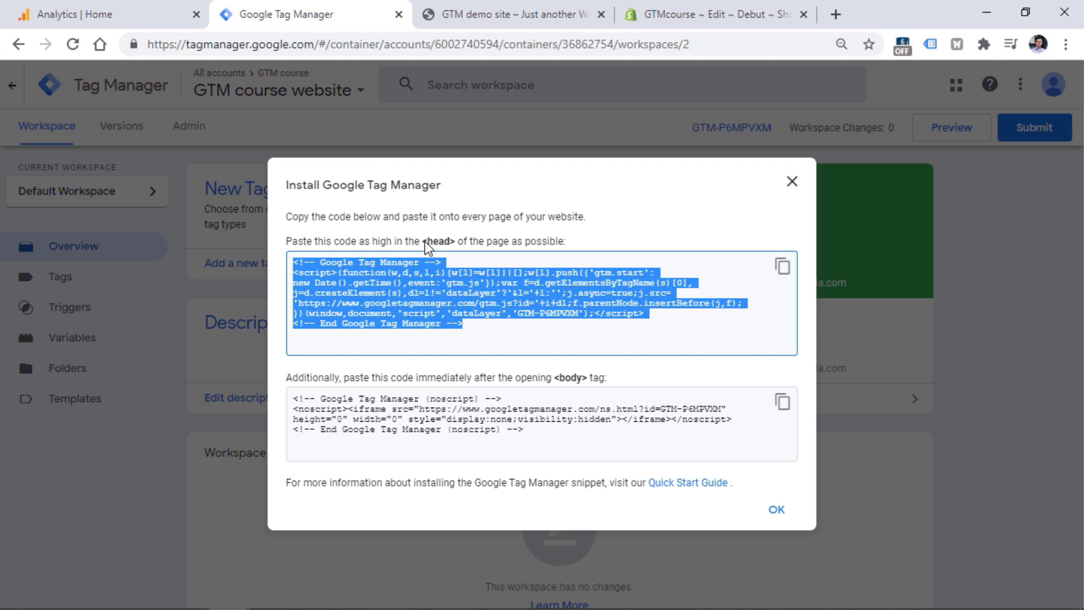
{"action": "left_click", "coordinate": [480, 328]}
{"action": "left_click", "coordinate": [408, 316]}
{"action": "left_click", "coordinate": [296, 261]}
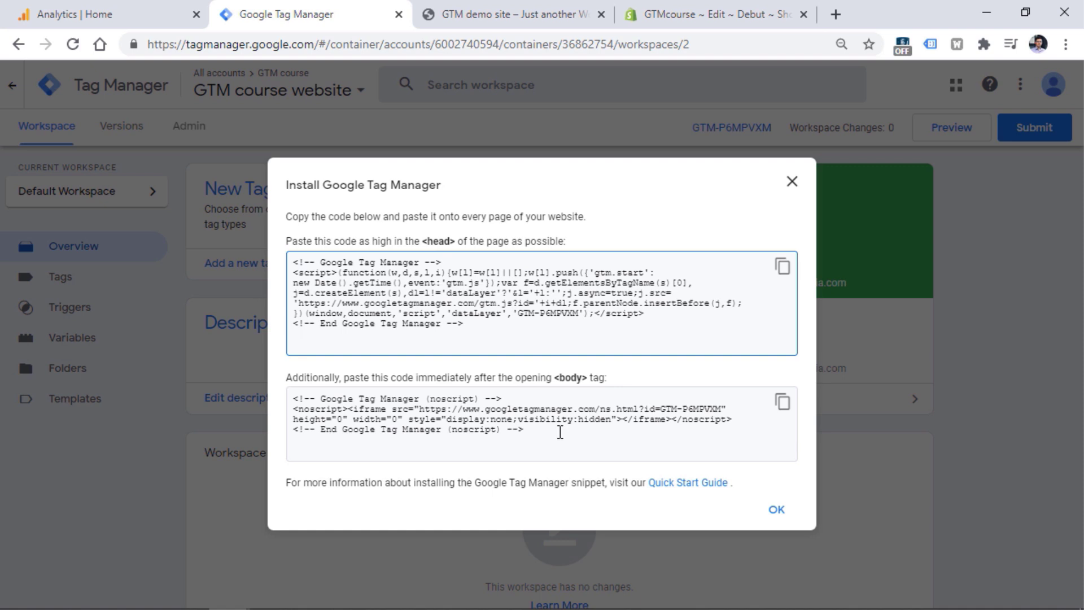
{"action": "left_click", "coordinate": [290, 401]}
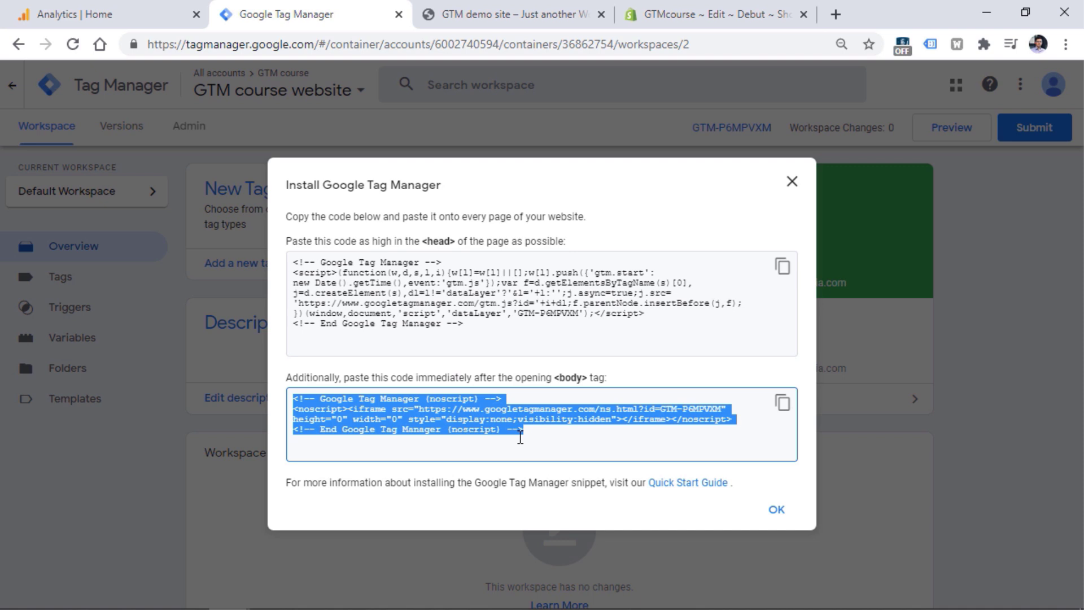
{"action": "left_click", "coordinate": [538, 428]}
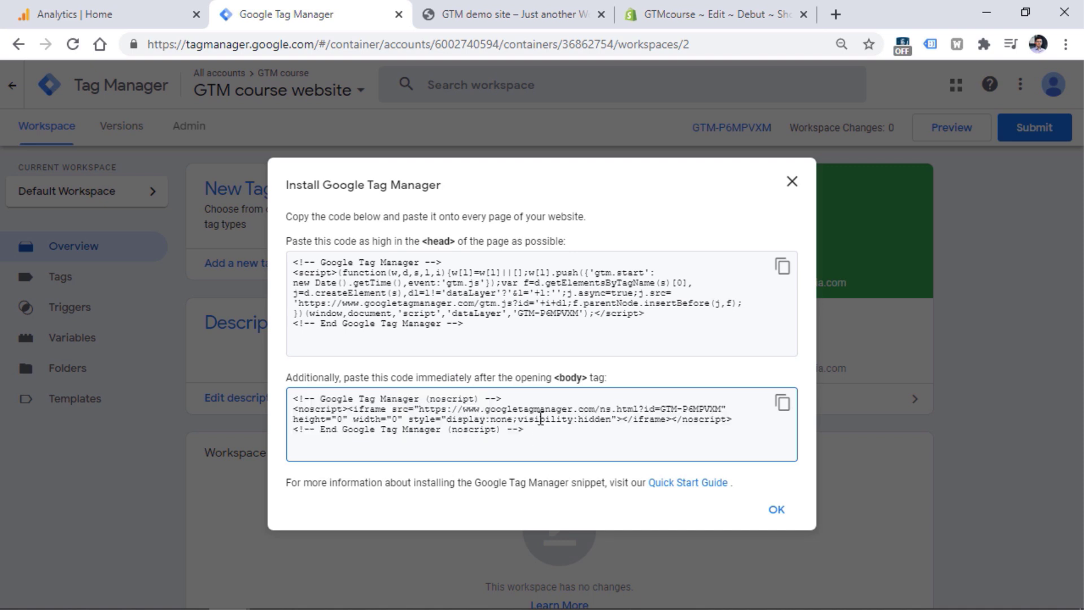
{"action": "double_click", "coordinate": [571, 378]}
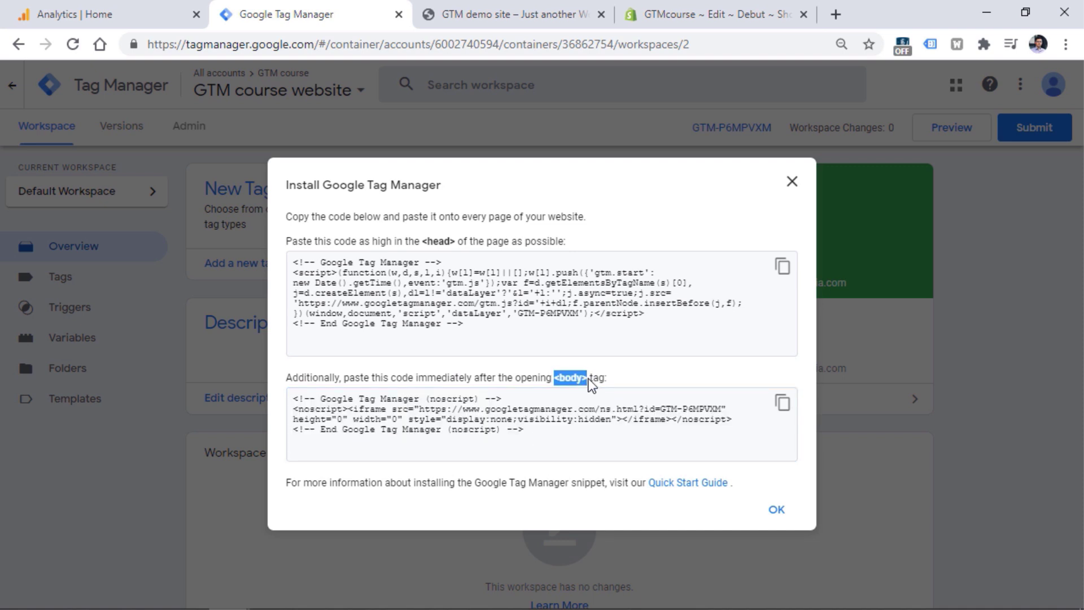
{"action": "left_click", "coordinate": [581, 385]}
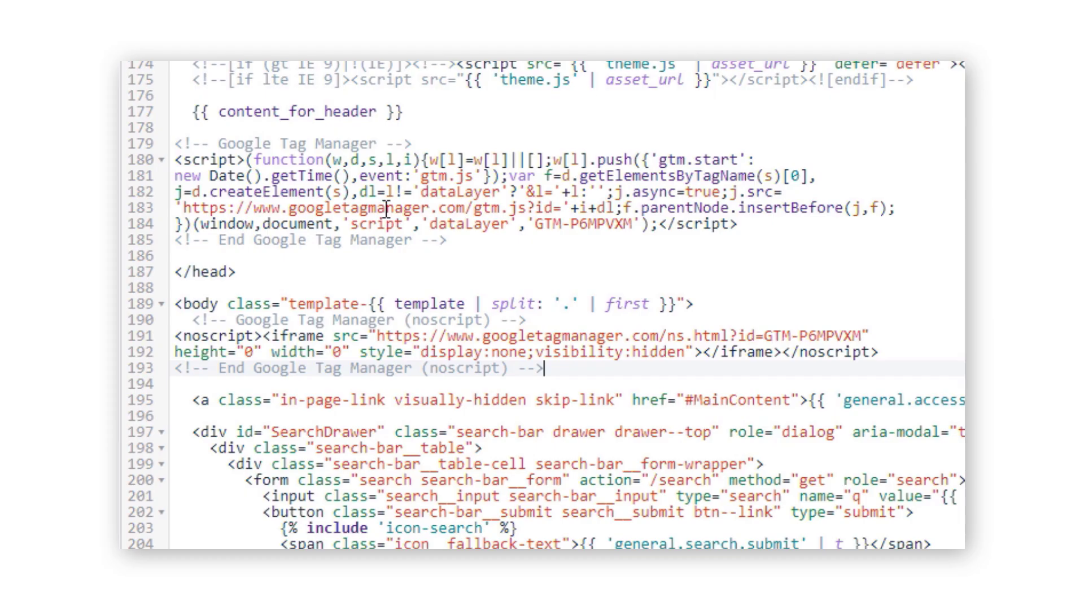
{"action": "left_click", "coordinate": [347, 259]}
Check the noscript snippet on lines 190–193 after <body> and save theme.liquid.
{"action": "left_click", "coordinate": [176, 305]}
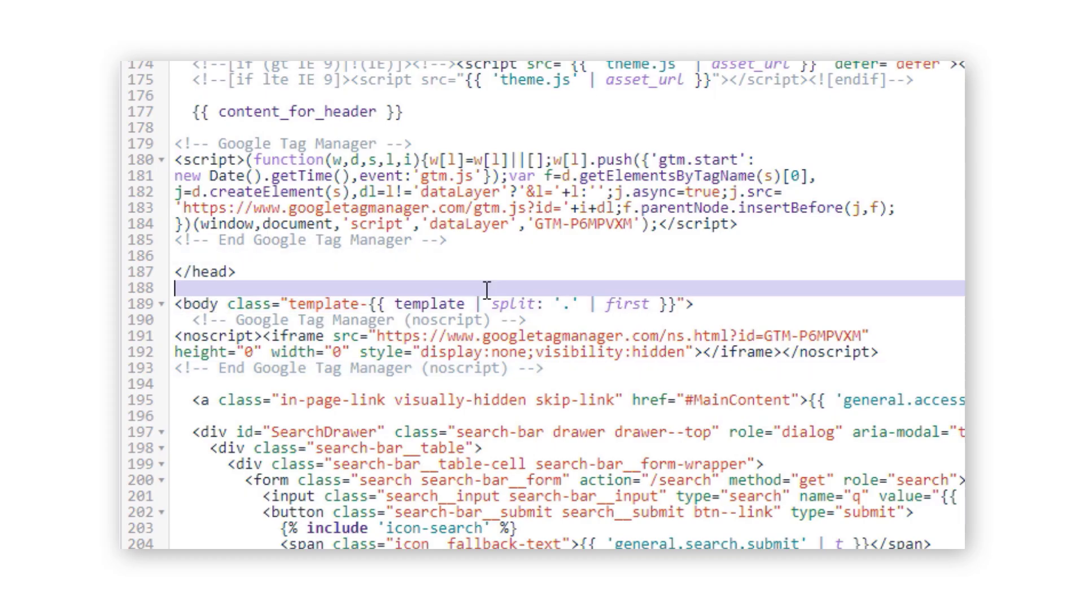
{"action": "key", "text": "shift+End"}
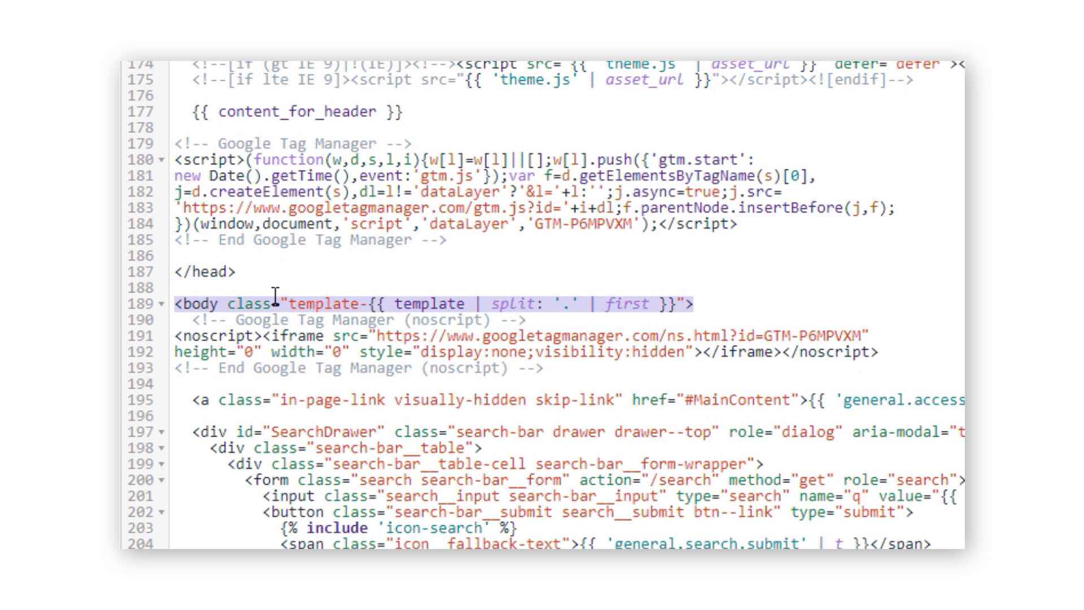
{"action": "left_click", "coordinate": [330, 307]}
{"action": "left_click_drag", "start_coordinate": [193, 319], "coordinate": [544, 368]}
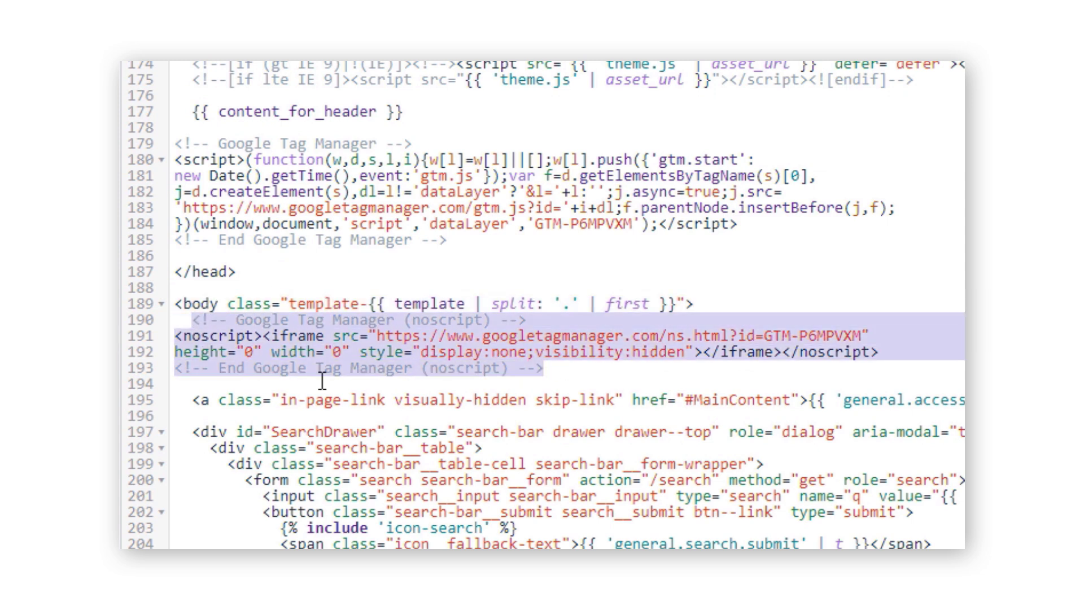
{"action": "left_click", "coordinate": [220, 339]}
{"action": "left_click_drag", "start_coordinate": [174, 337], "coordinate": [263, 337]}
{"action": "left_click", "coordinate": [405, 241]}
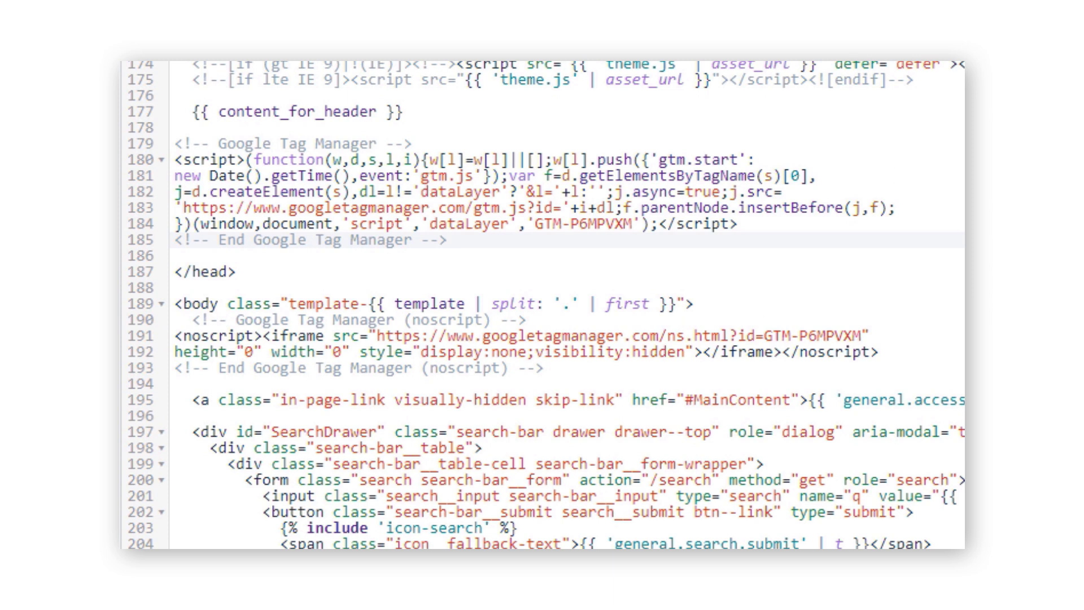
{"action": "key", "text": "ctrl+s"}
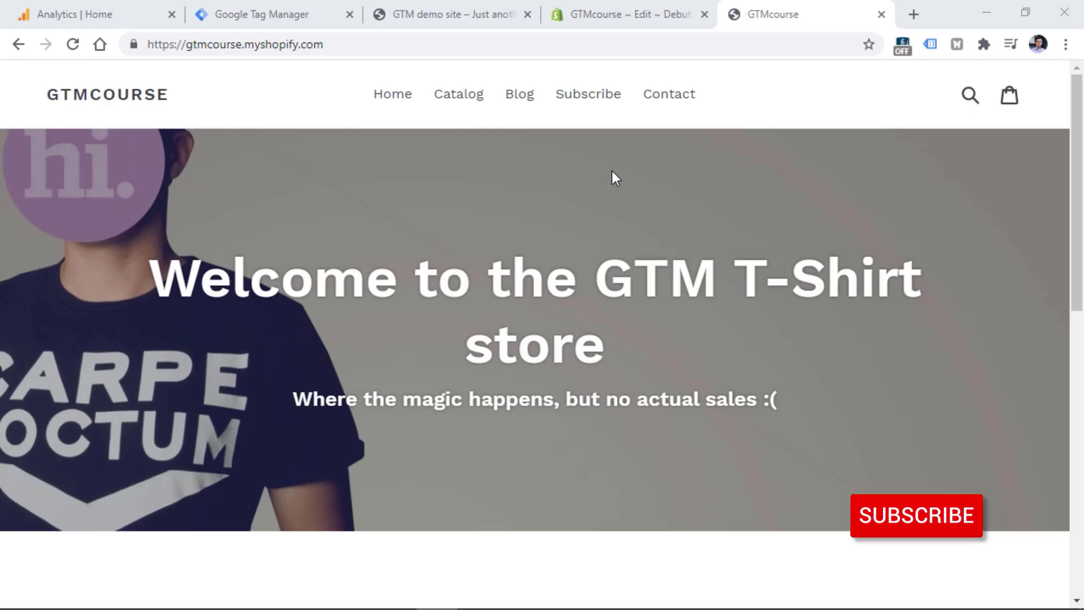
View the live store's page source and locate both GTM-P6MPVXM snippets by searching 'gtm.js'.
{"action": "right_click", "coordinate": [613, 169]}
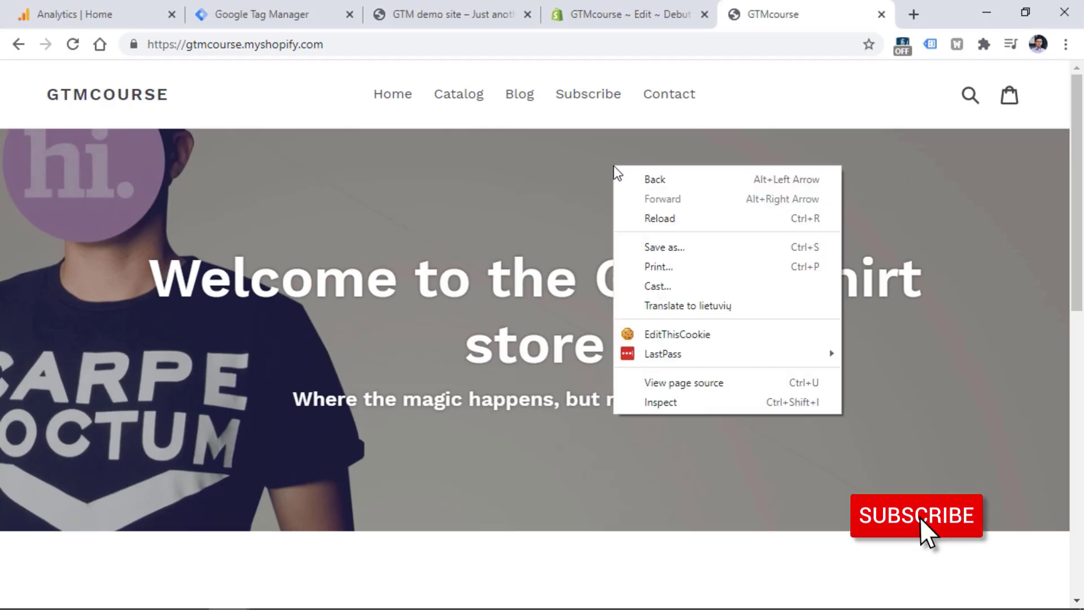
{"action": "left_click", "coordinate": [705, 384]}
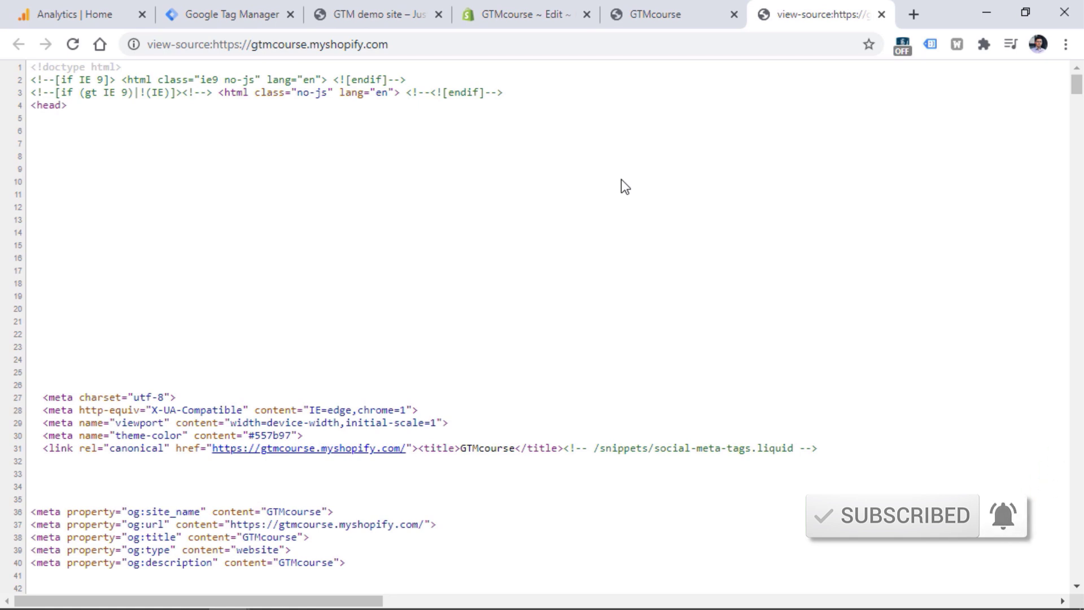
{"action": "key", "text": "ctrl+f"}
{"action": "type", "text": "gtm"}
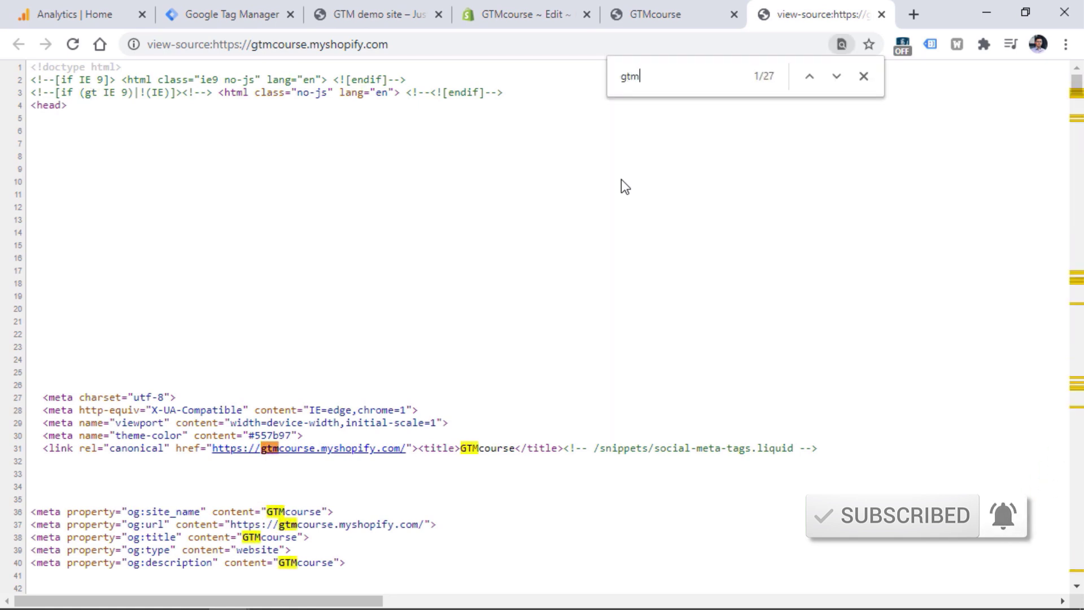
{"action": "type", "text": ".js"}
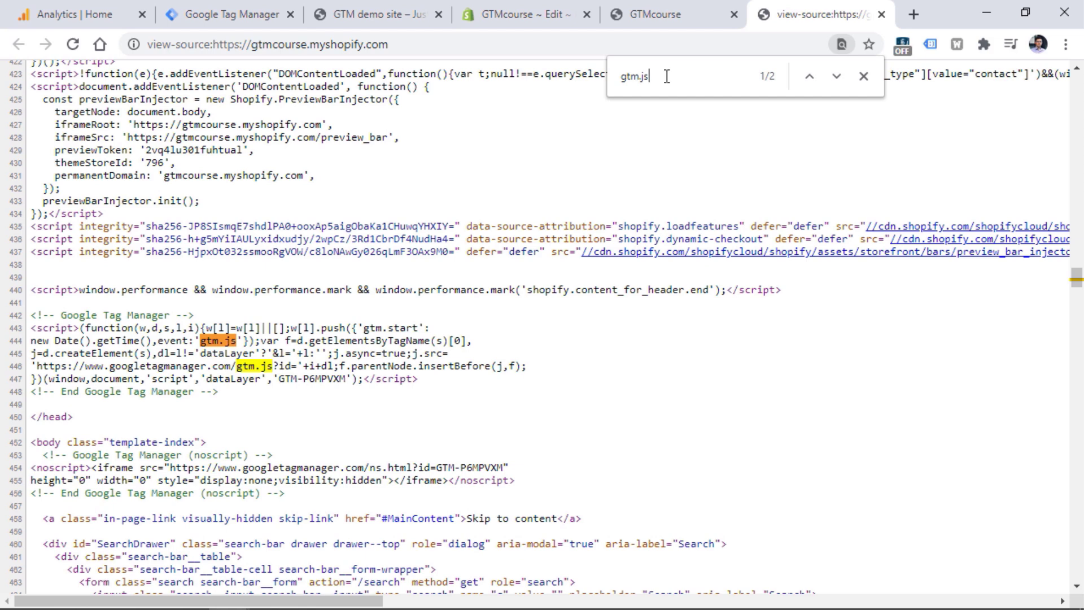
{"action": "left_click_drag", "start_coordinate": [225, 394], "coordinate": [29, 318]}
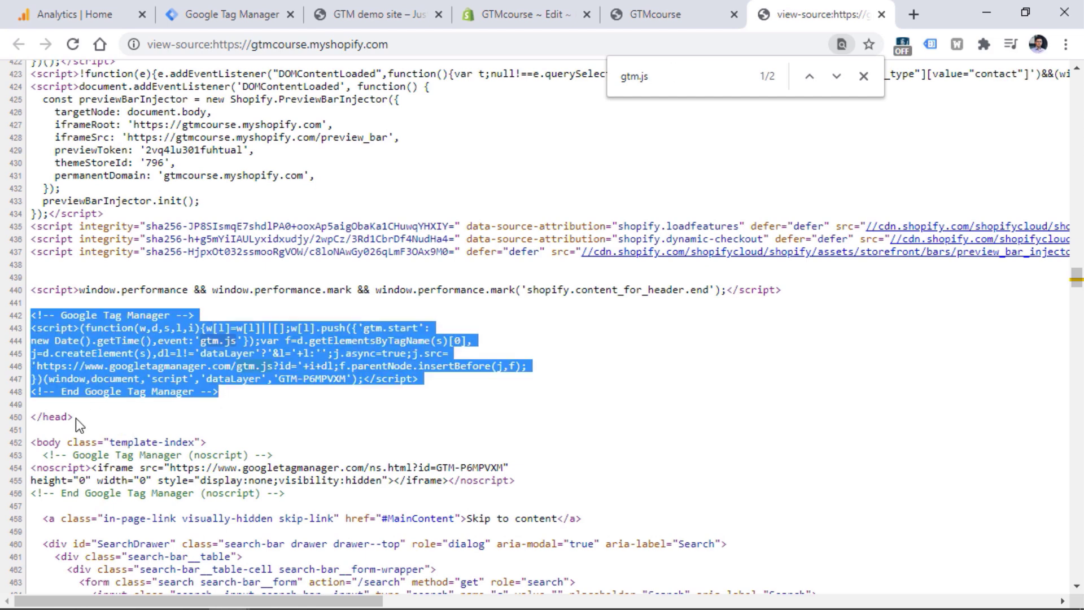
{"action": "scroll", "coordinate": [83, 421], "scroll_direction": "down", "scroll_amount": 5}
{"action": "left_click_drag", "start_coordinate": [296, 212], "coordinate": [46, 175]}
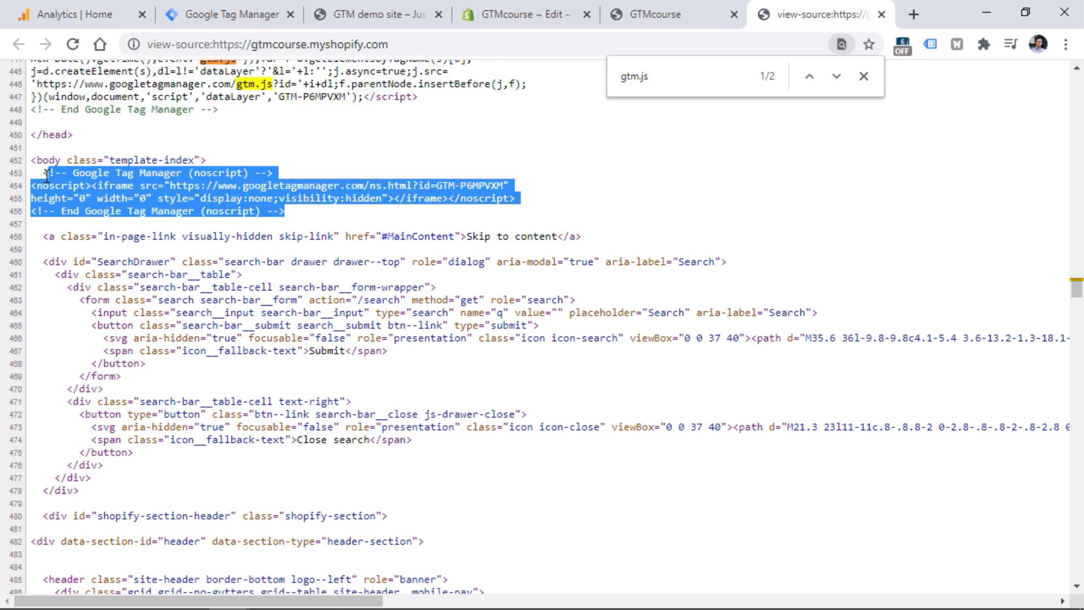
{"action": "left_click", "coordinate": [688, 8]}
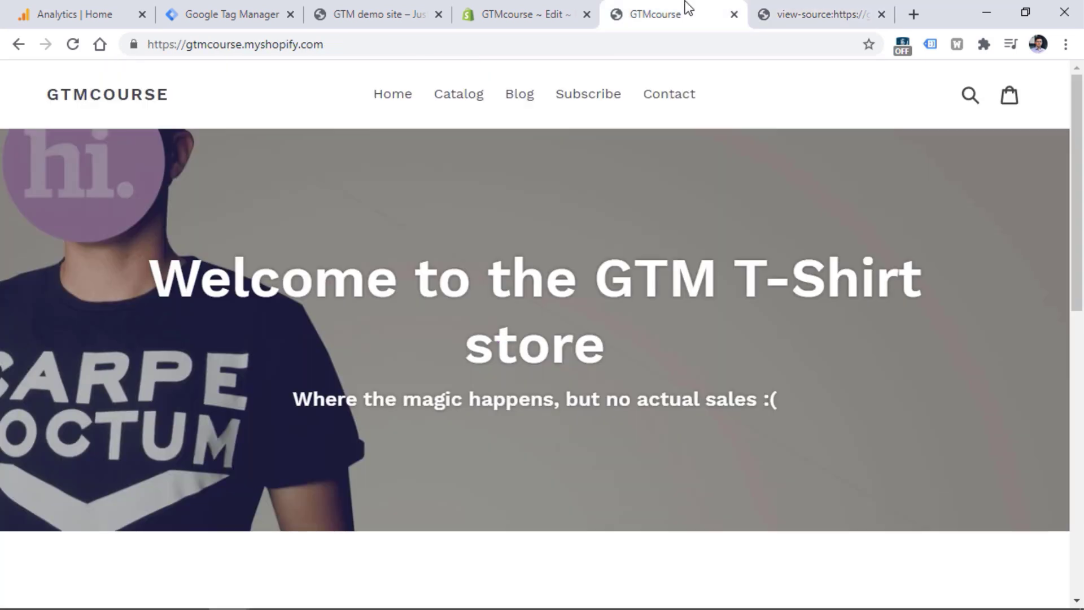
Preview container GTM-P6MPVXM on the pasted Shopify store URL and confirm Tag Assistant connects.
{"action": "left_click", "coordinate": [252, 10]}
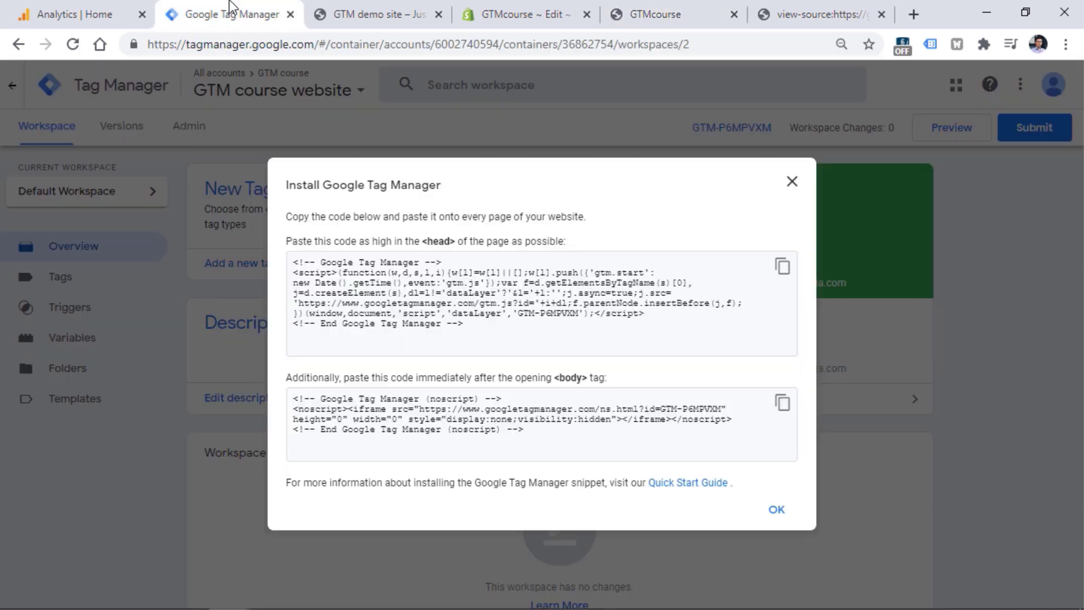
{"action": "left_click", "coordinate": [946, 146]}
{"action": "left_click", "coordinate": [938, 136]}
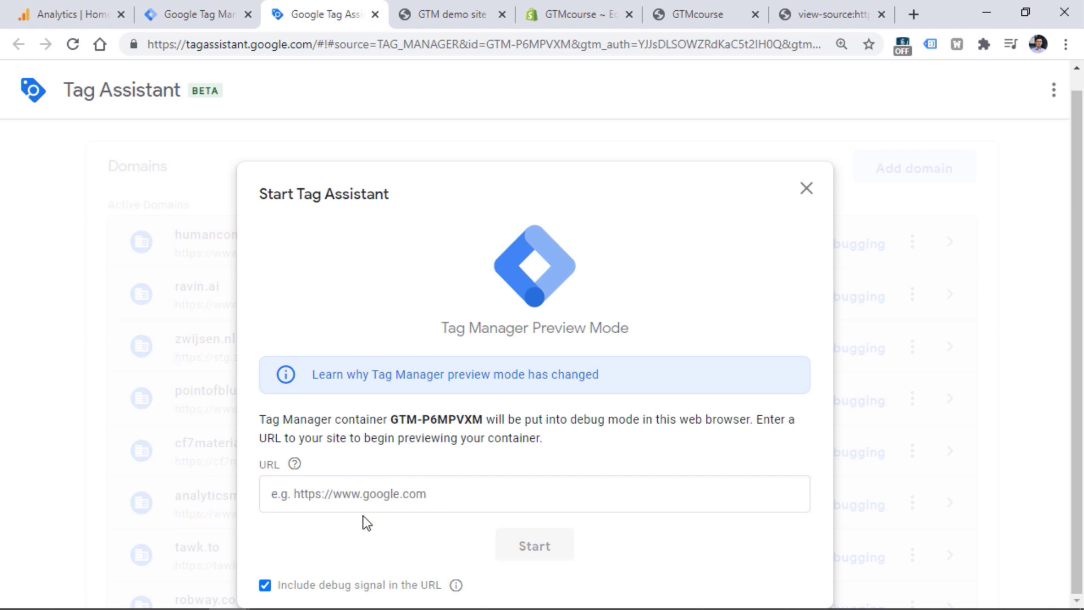
{"action": "left_click", "coordinate": [404, 501]}
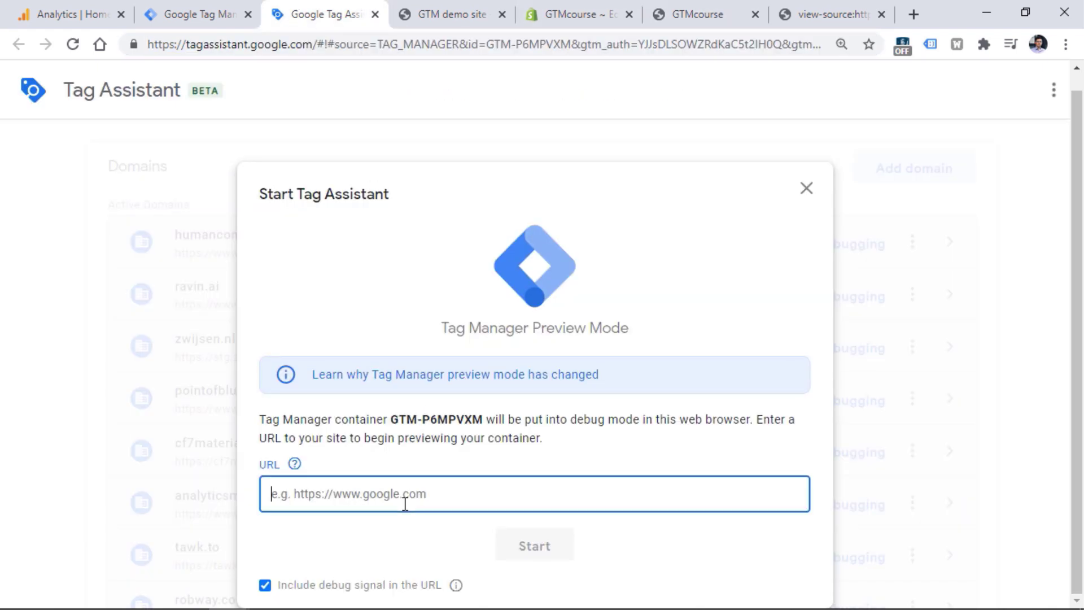
{"action": "type", "text": "https://gtmcourse.myshopify.com/"}
{"action": "left_click", "coordinate": [537, 546]}
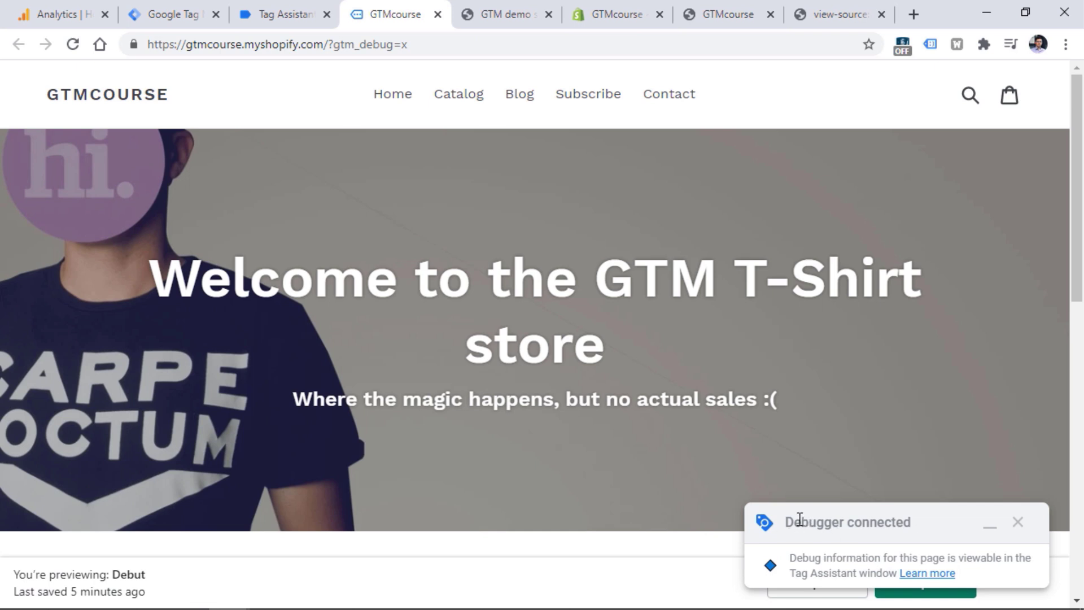
{"action": "key", "text": "ctrl+shift+Tab"}
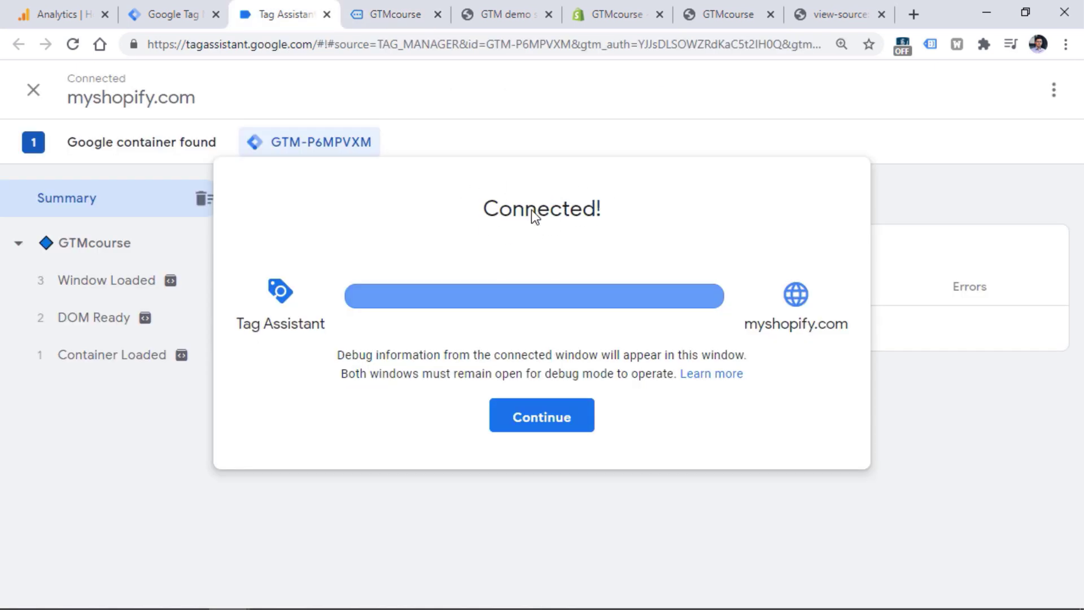
{"action": "left_click", "coordinate": [545, 431]}
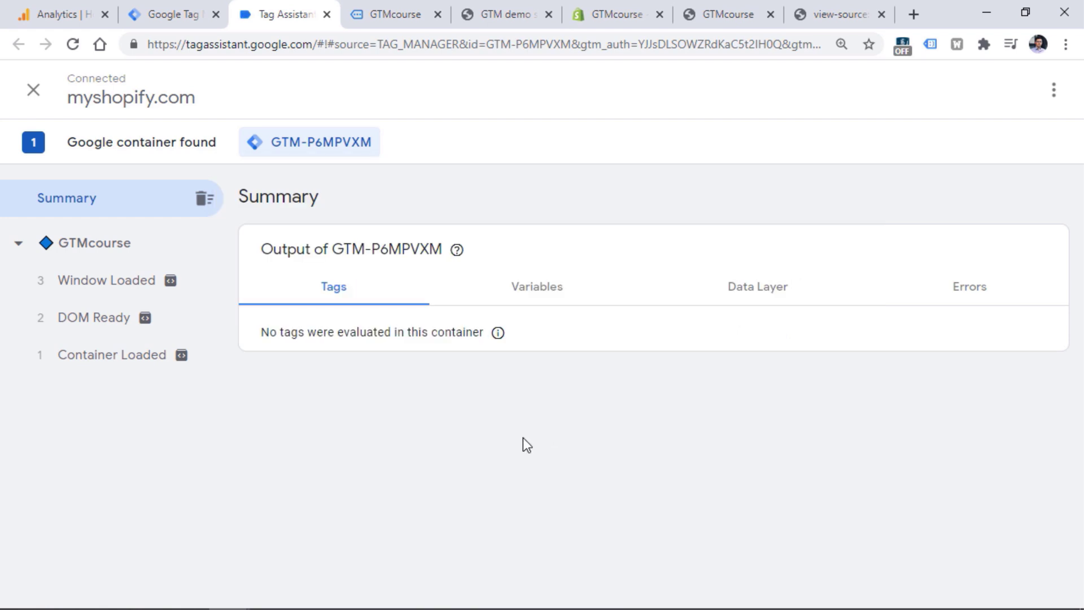
{"action": "key", "text": "ctrl+shift+Tab"}
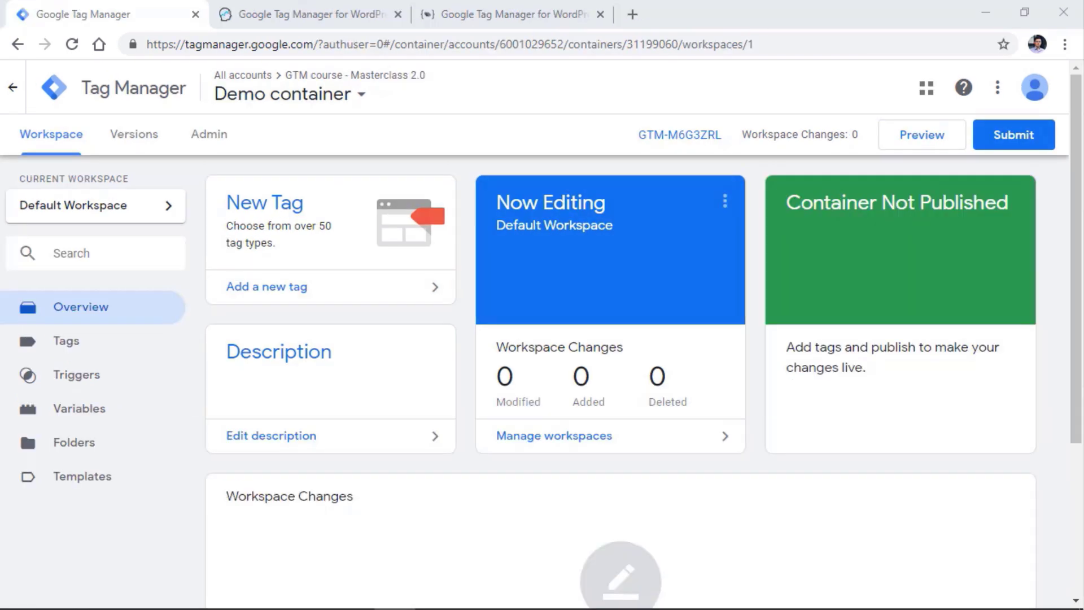
Go to the gtm4wp.com plugin homepage.
{"action": "left_click", "coordinate": [515, 18]}
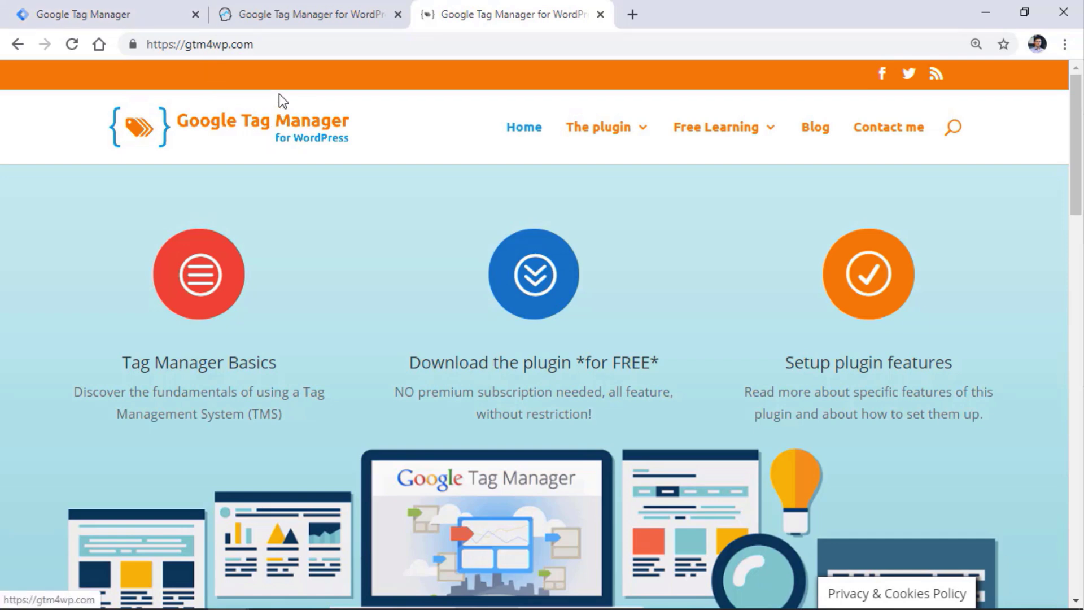
Reload the GTM4WP plugin options page and select the XXXXXX placeholder in the ID field.
{"action": "left_click", "coordinate": [314, 21]}
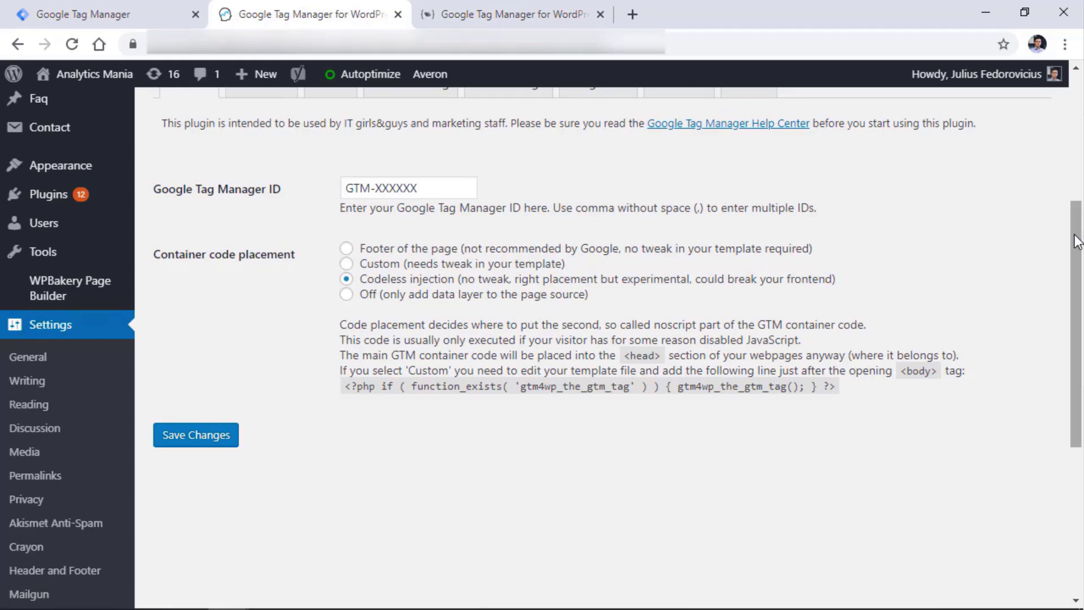
{"action": "scroll", "coordinate": [223, 494], "scroll_direction": "down", "scroll_amount": 3}
{"action": "left_click", "coordinate": [62, 530]}
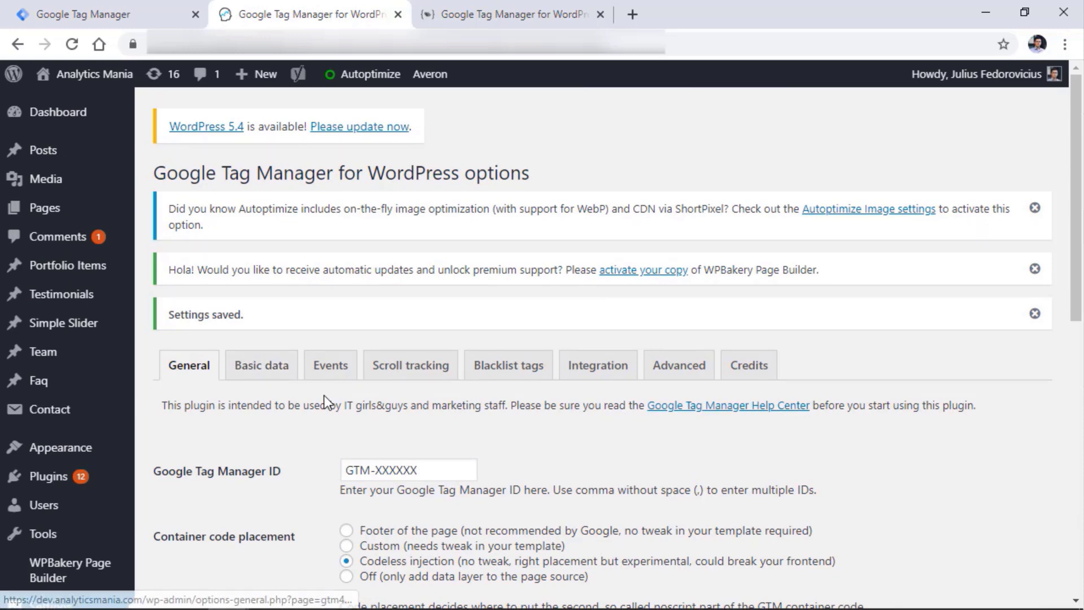
{"action": "scroll", "coordinate": [257, 282], "scroll_direction": "down", "scroll_amount": 5}
{"action": "double_click", "coordinate": [415, 188]}
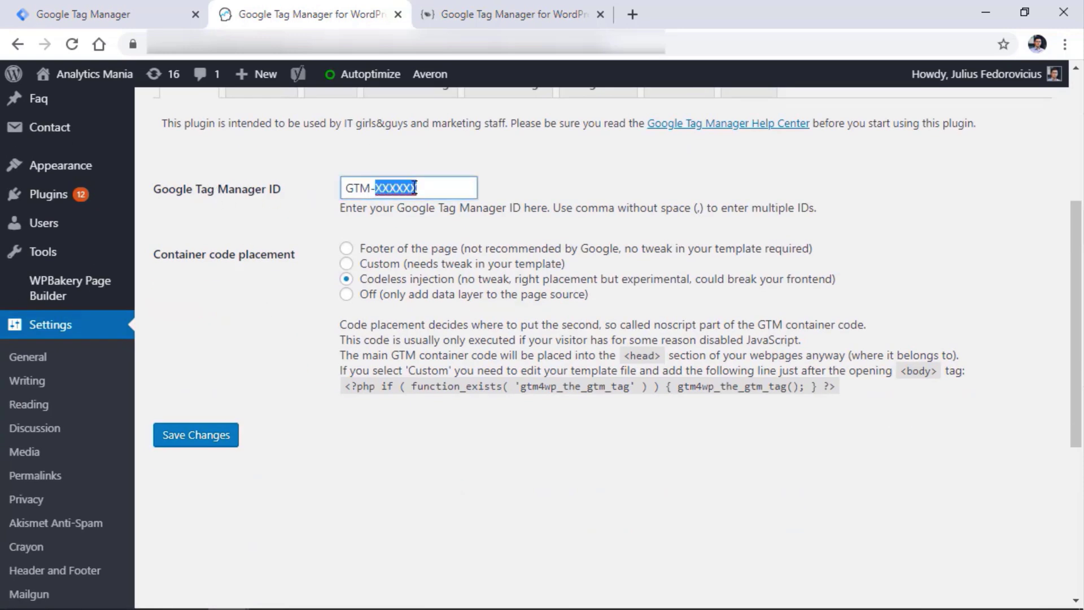
Copy GTM-M6G3ZRL from the Demo container and paste it into the ID field, removing the leading space.
{"action": "left_click", "coordinate": [120, 15]}
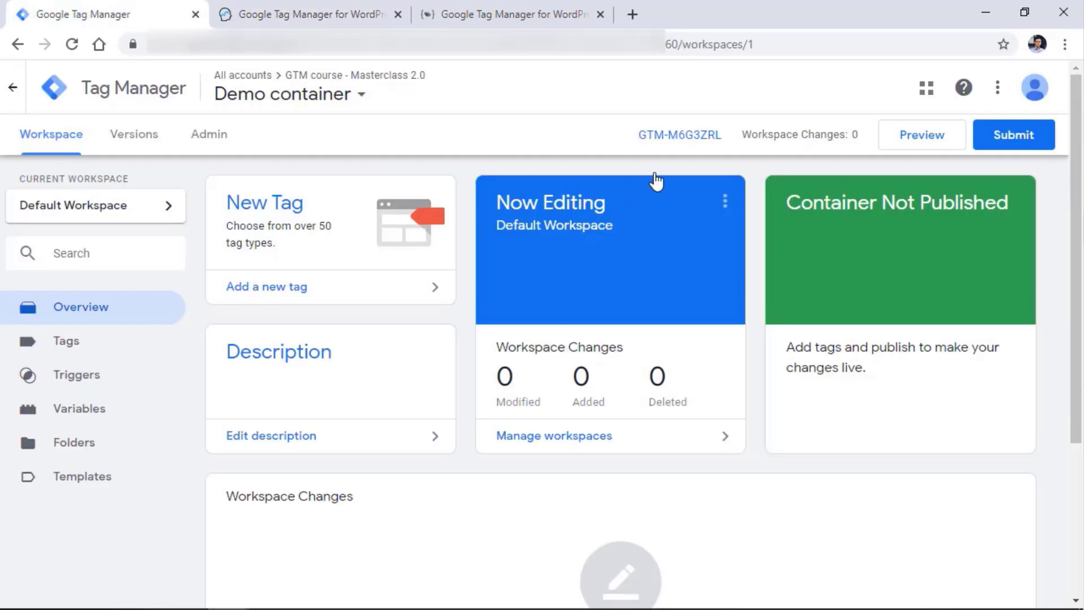
{"action": "left_click_drag", "start_coordinate": [639, 135], "coordinate": [721, 138]}
{"action": "right_click", "coordinate": [699, 141]}
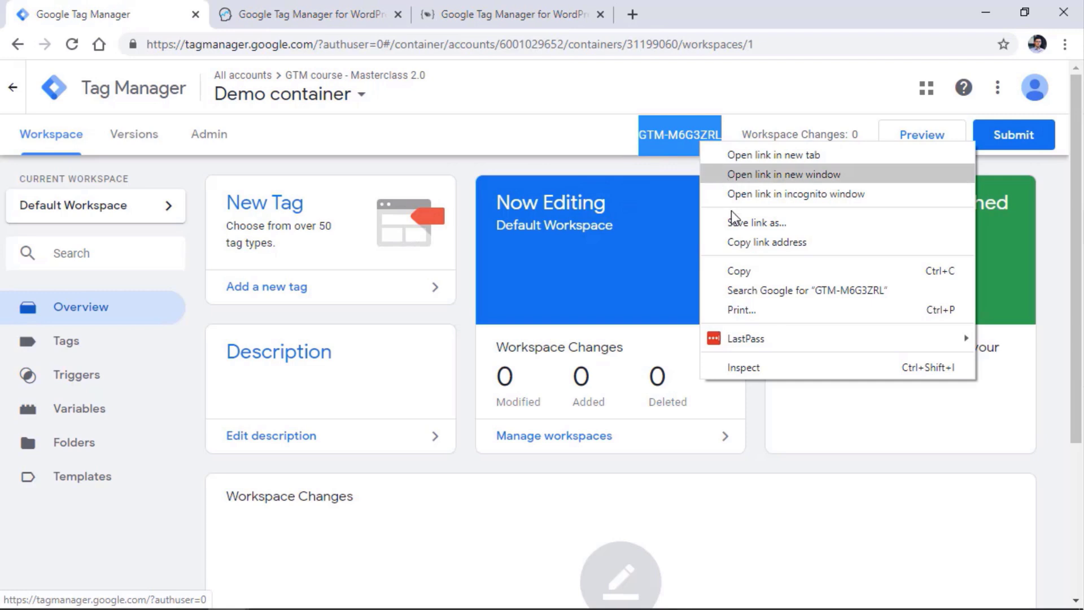
{"action": "left_click", "coordinate": [739, 269]}
{"action": "key", "text": "ctrl+Tab"}
{"action": "right_click", "coordinate": [390, 192]}
{"action": "left_click", "coordinate": [435, 272]}
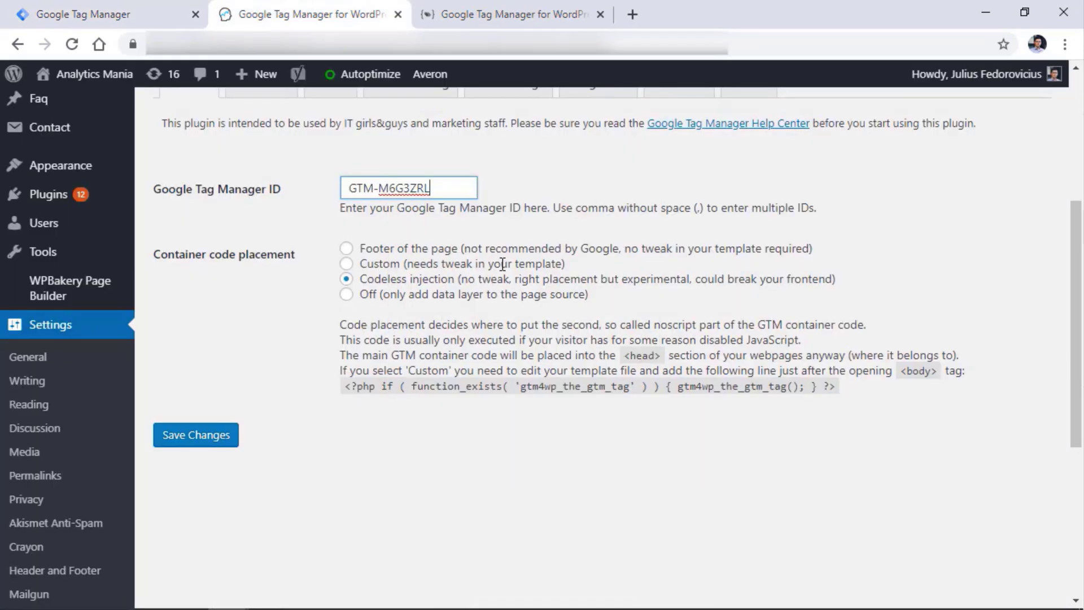
{"action": "left_click", "coordinate": [350, 192]}
{"action": "key", "text": "Delete"}
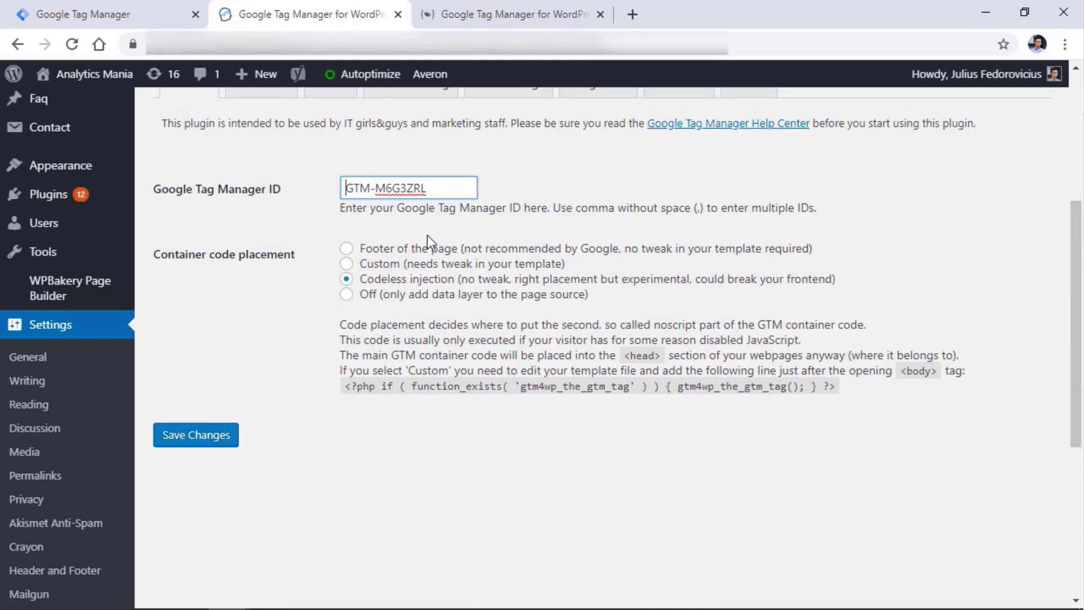
Save the settings with GTM-M6G3ZRL and choose Custom container code placement.
{"action": "key", "text": "Return"}
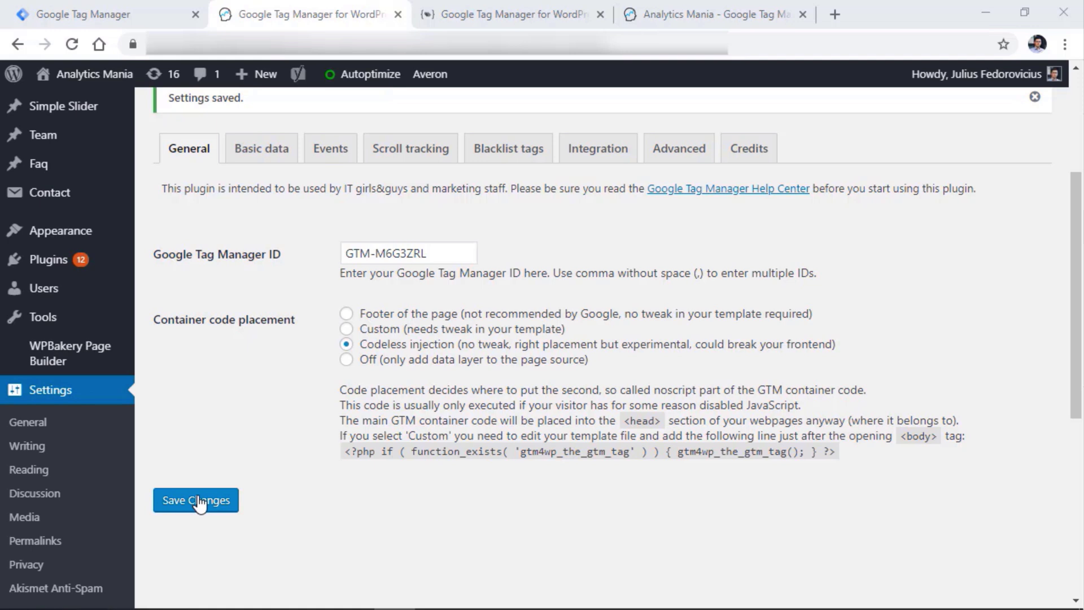
{"action": "left_click", "coordinate": [347, 330]}
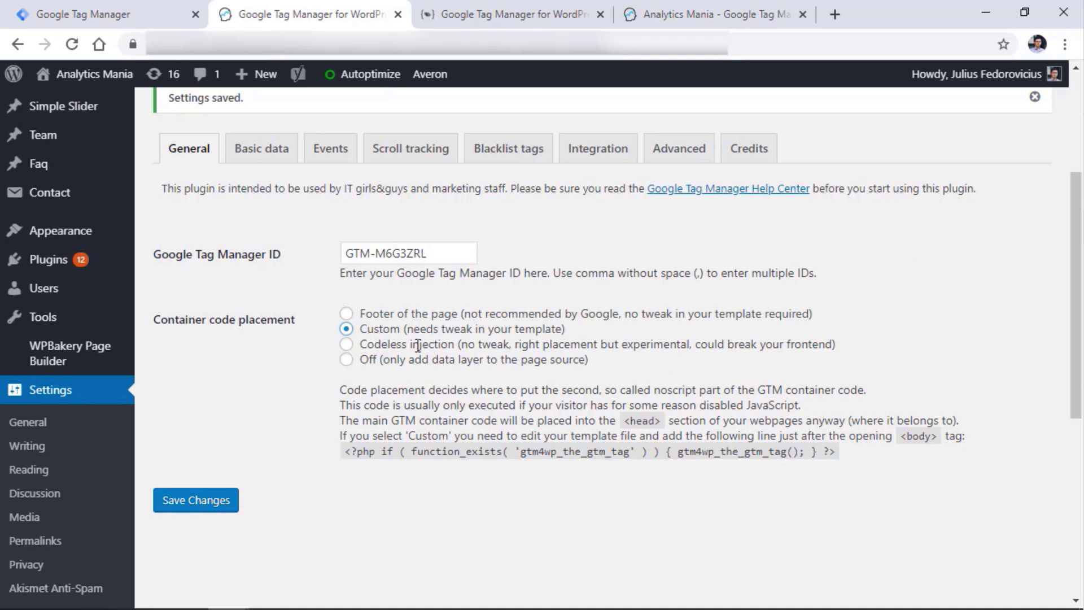
Compare the Footer, Custom and Codeless injection placement options, then select Codeless injection.
{"action": "left_click_drag", "start_coordinate": [358, 344], "coordinate": [455, 344]}
{"action": "left_click", "coordinate": [393, 346]}
{"action": "left_click_drag", "start_coordinate": [359, 328], "coordinate": [471, 329]}
{"action": "left_click", "coordinate": [395, 324]}
{"action": "left_click_drag", "start_coordinate": [364, 313], "coordinate": [462, 314]}
{"action": "left_click", "coordinate": [450, 313]}
{"action": "left_click", "coordinate": [395, 344]}
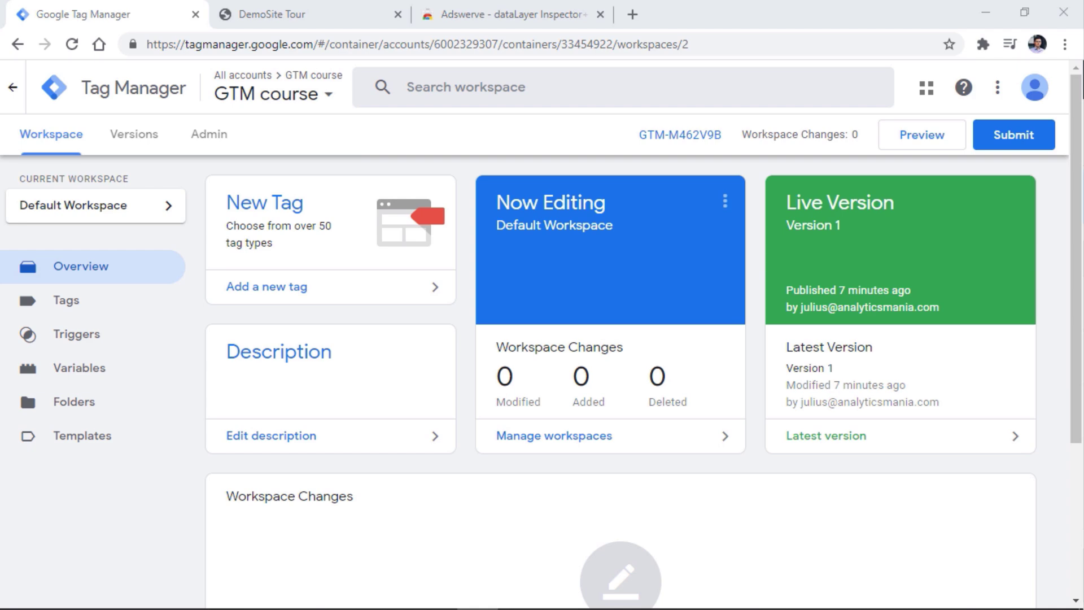
Check the GTM-M462V9B install code, then bring up the demosite.com homepage tab.
{"action": "left_click", "coordinate": [665, 136]}
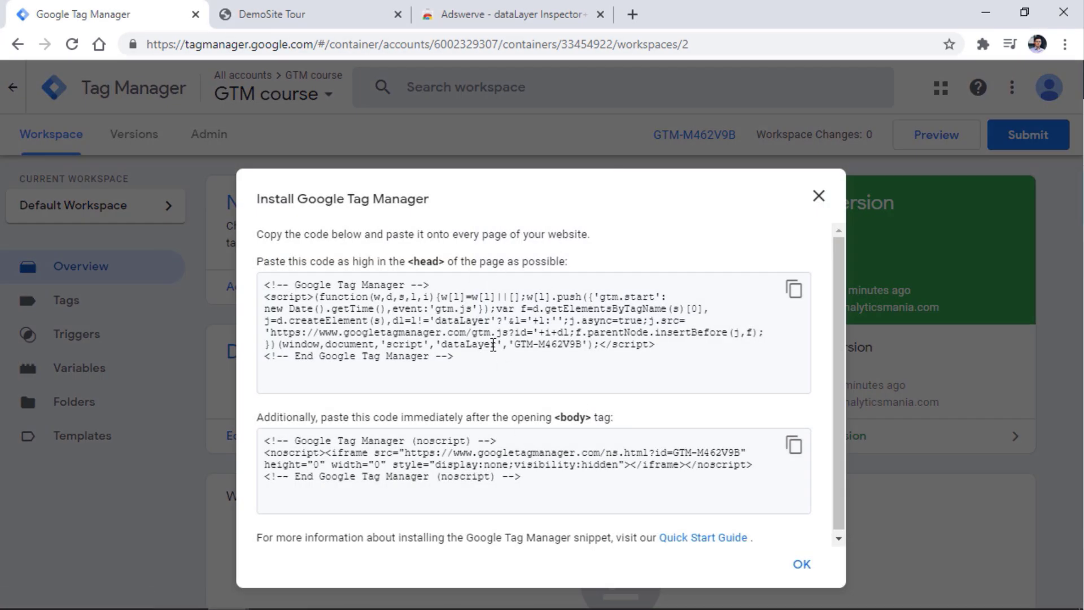
{"action": "left_click", "coordinate": [820, 196]}
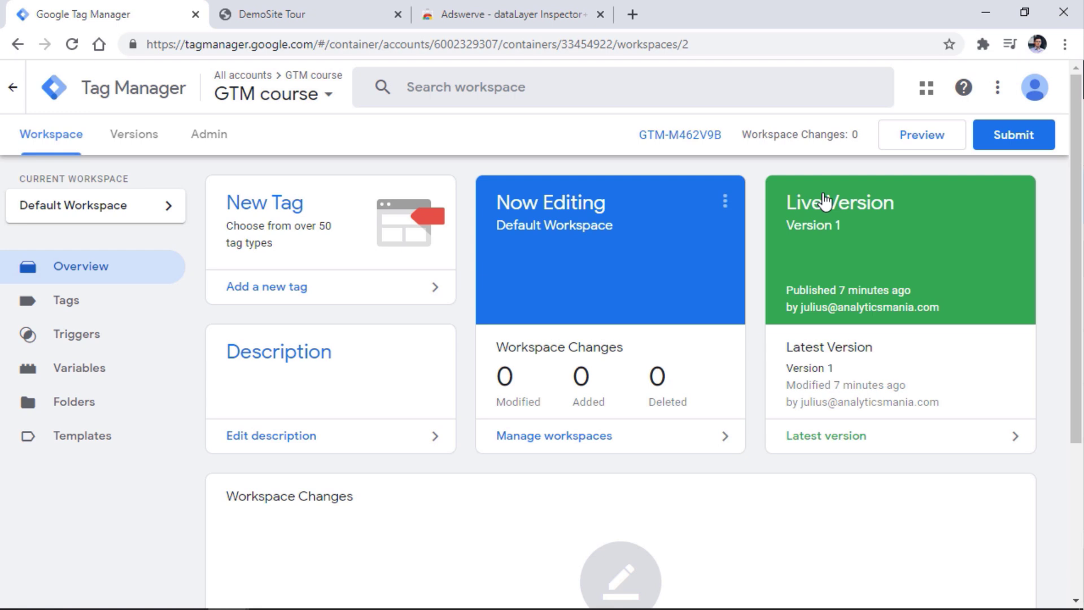
{"action": "left_click", "coordinate": [332, 4]}
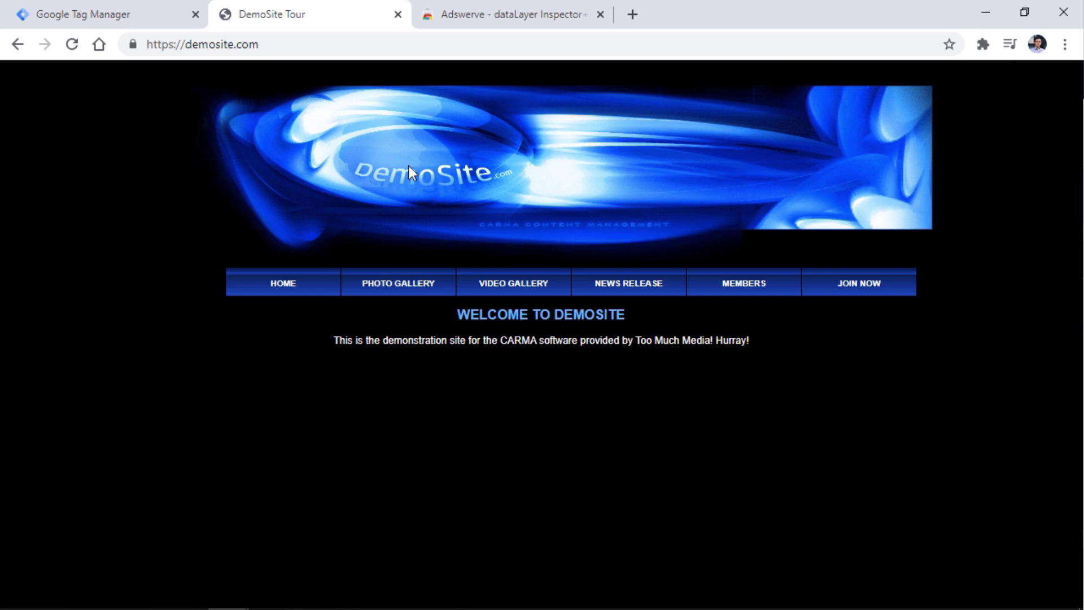
Install the Adswerve dataLayer Inspector+ extension from the Chrome Web Store and switch it on.
{"action": "left_click", "coordinate": [513, 15]}
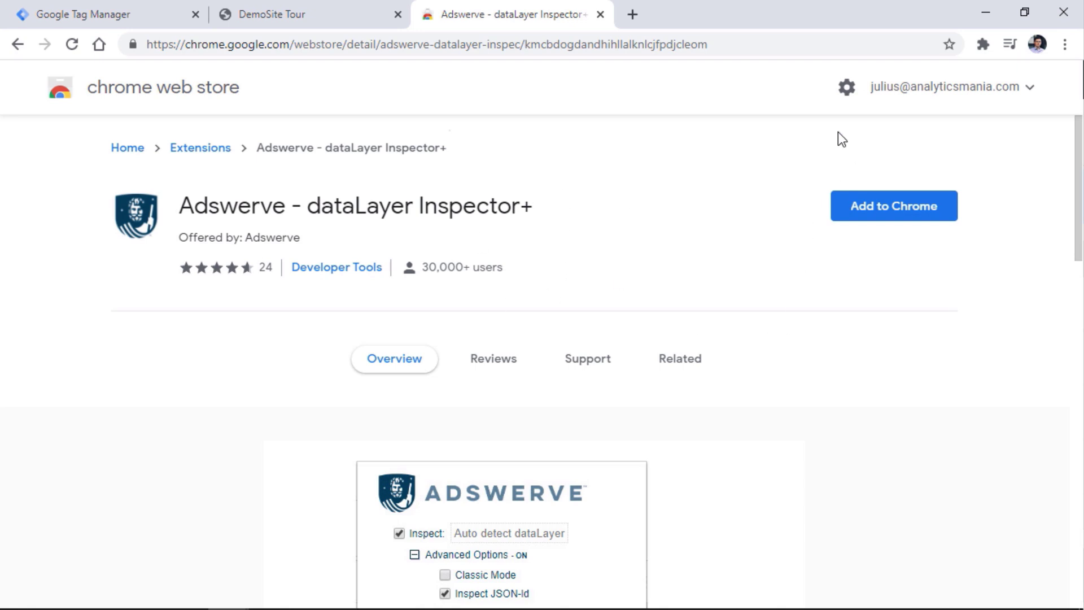
{"action": "left_click", "coordinate": [921, 211]}
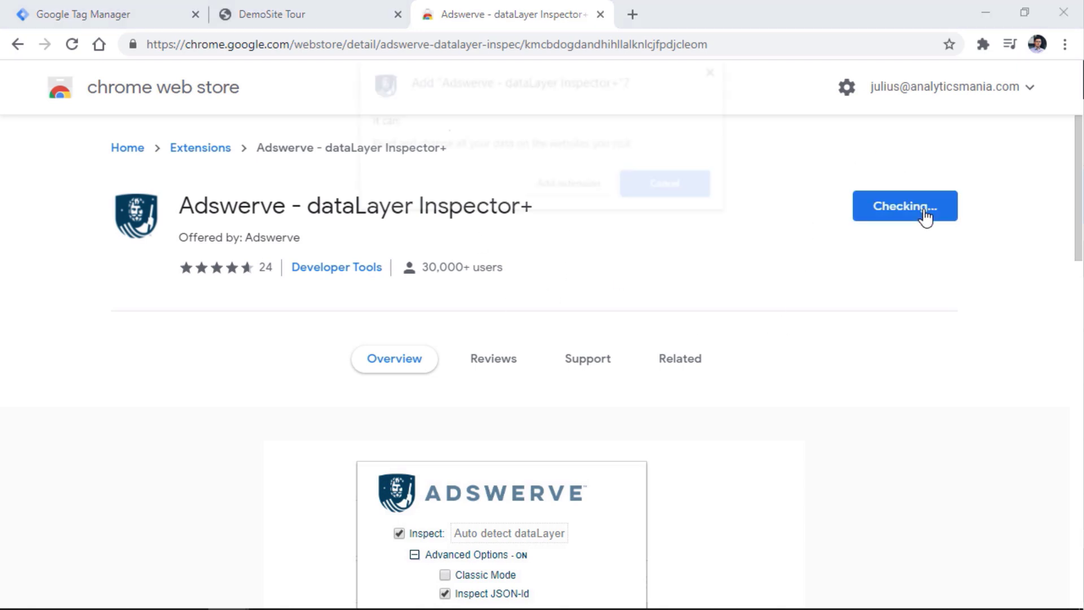
{"action": "left_click", "coordinate": [566, 190]}
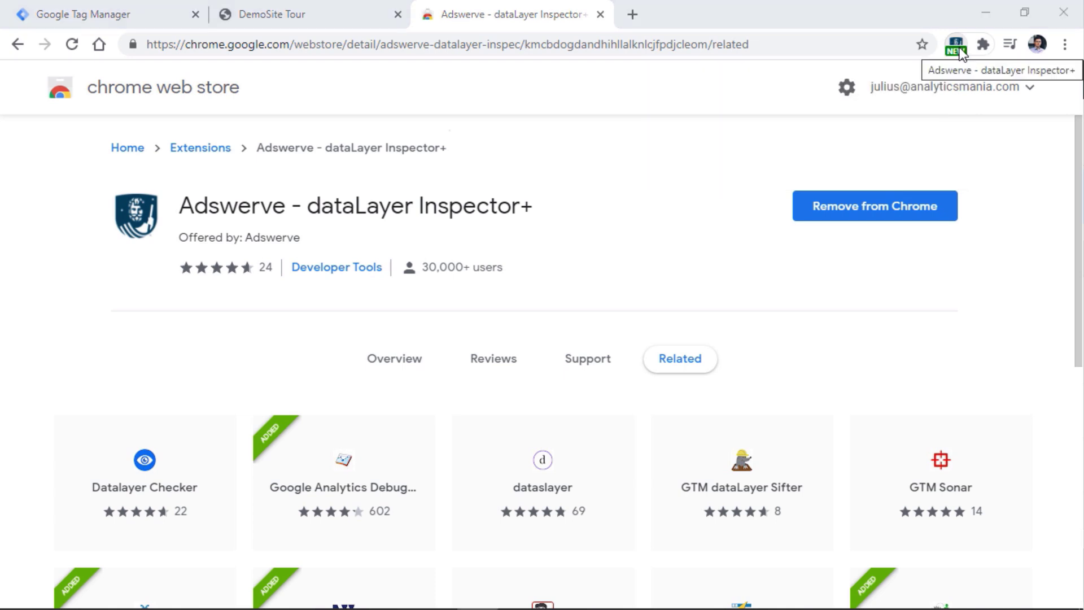
{"action": "left_click", "coordinate": [958, 52]}
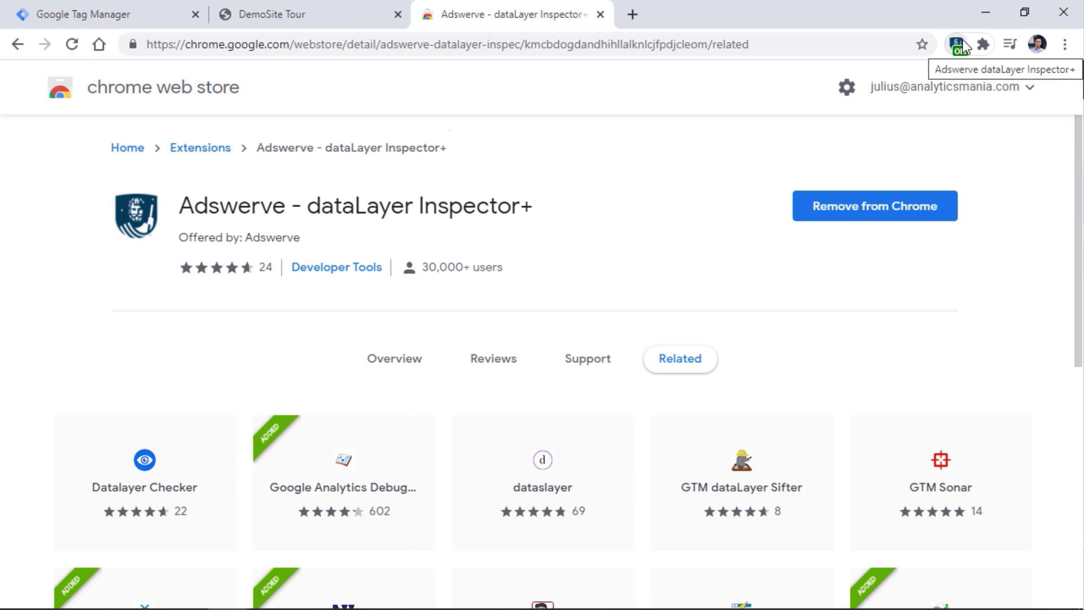
{"action": "left_click", "coordinate": [104, 4]}
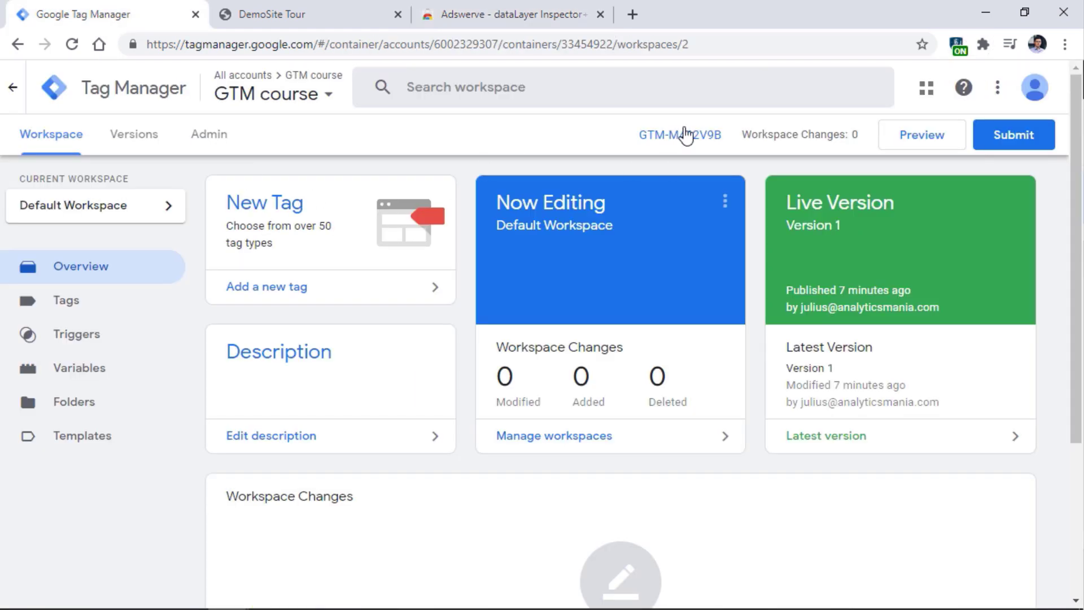
Copy M462V9B from the GTM-M462V9B head snippet and return to the demosite.com tab.
{"action": "left_click", "coordinate": [682, 137]}
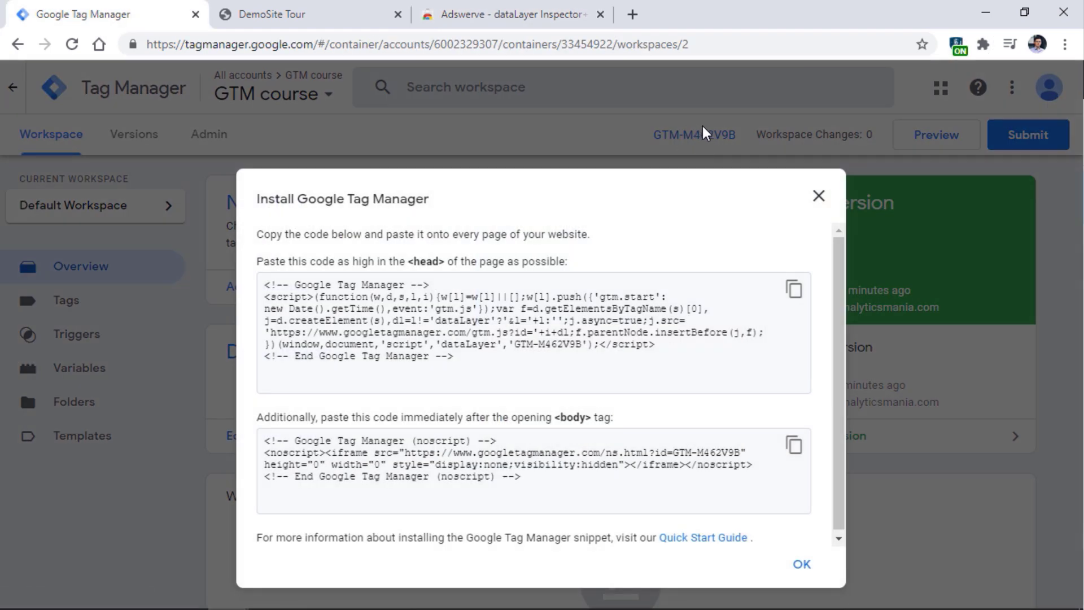
{"action": "double_click", "coordinate": [563, 345]}
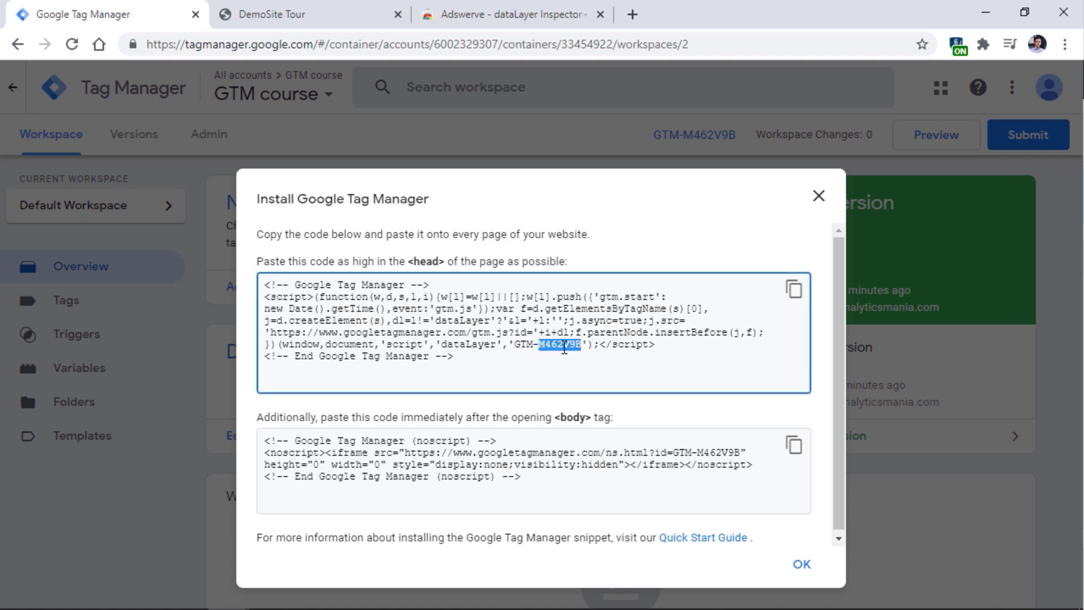
{"action": "left_click_drag", "start_coordinate": [539, 345], "coordinate": [579, 345]}
{"action": "left_click", "coordinate": [581, 345]}
{"action": "left_click_drag", "start_coordinate": [514, 346], "coordinate": [533, 345]}
{"action": "left_click", "coordinate": [536, 346]}
{"action": "double_click", "coordinate": [561, 345]}
{"action": "right_click", "coordinate": [562, 346]}
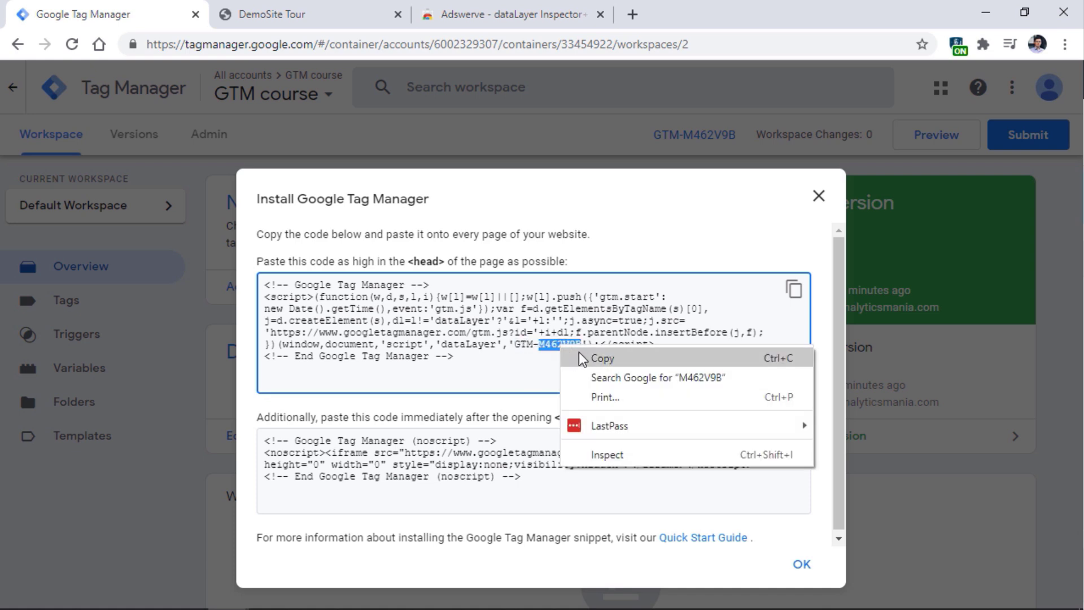
{"action": "left_click", "coordinate": [585, 358]}
{"action": "left_click", "coordinate": [492, 2]}
{"action": "left_click", "coordinate": [350, 15]}
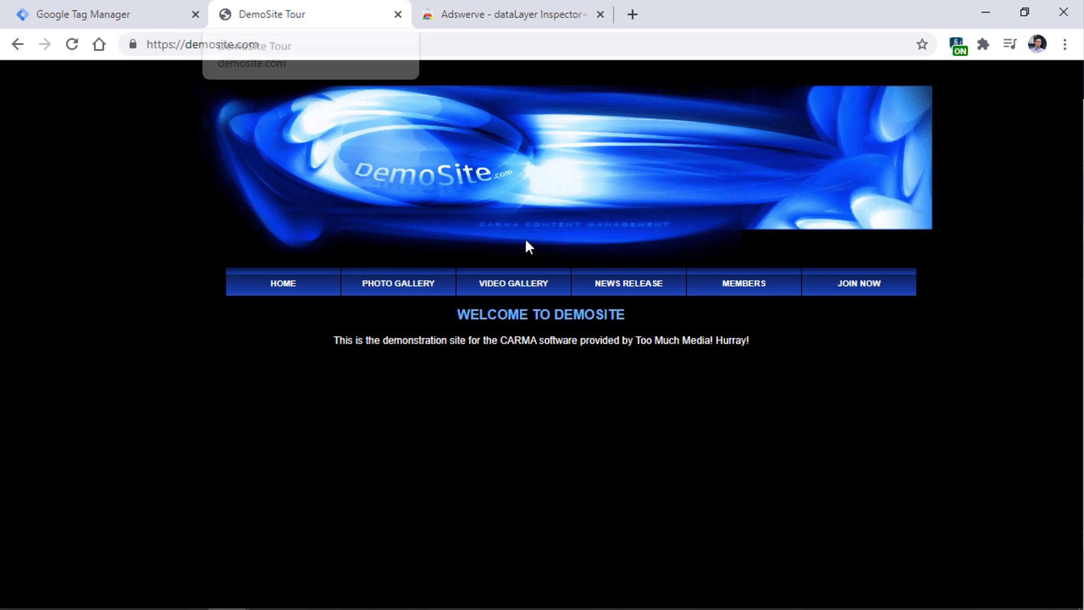
In the Adswerve inspector, enable Insert GTM Container under Advanced Options > Add functionality.
{"action": "left_click", "coordinate": [956, 45]}
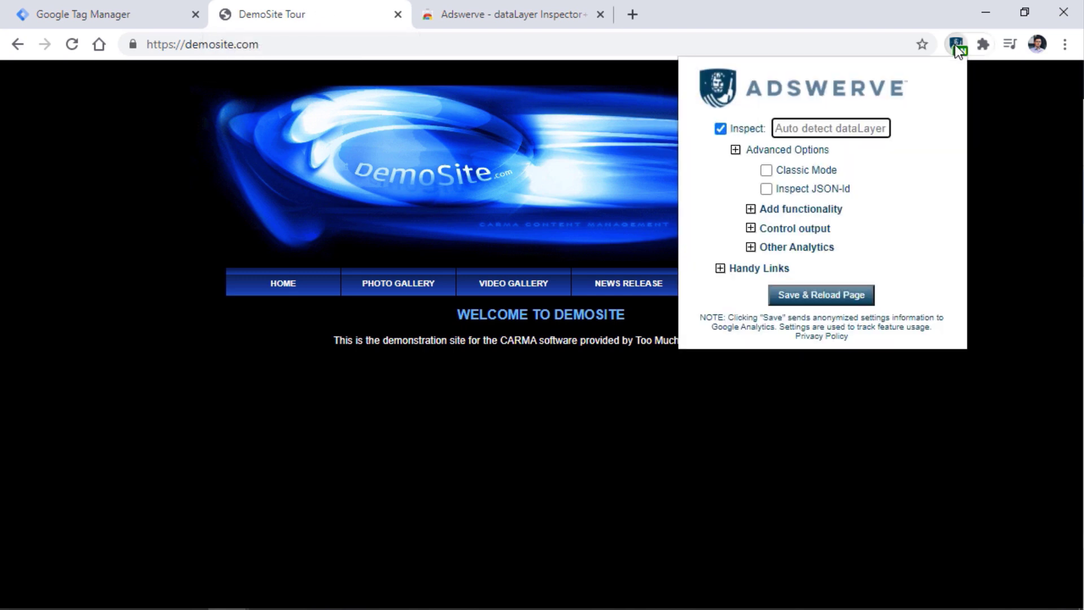
{"action": "left_click", "coordinate": [712, 128]}
{"action": "left_click", "coordinate": [719, 139]}
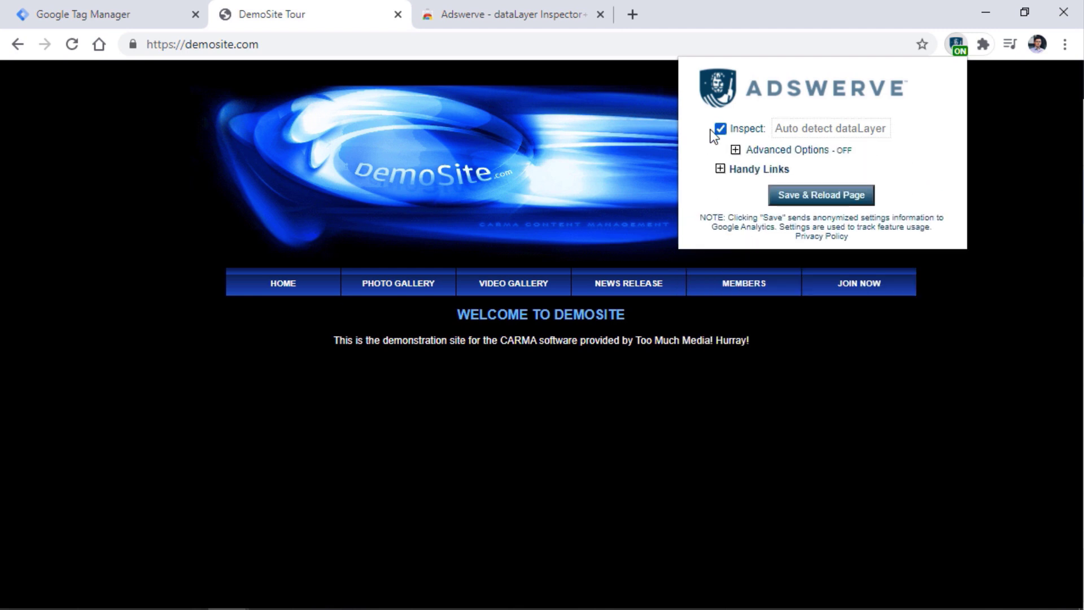
{"action": "left_click", "coordinate": [736, 151]}
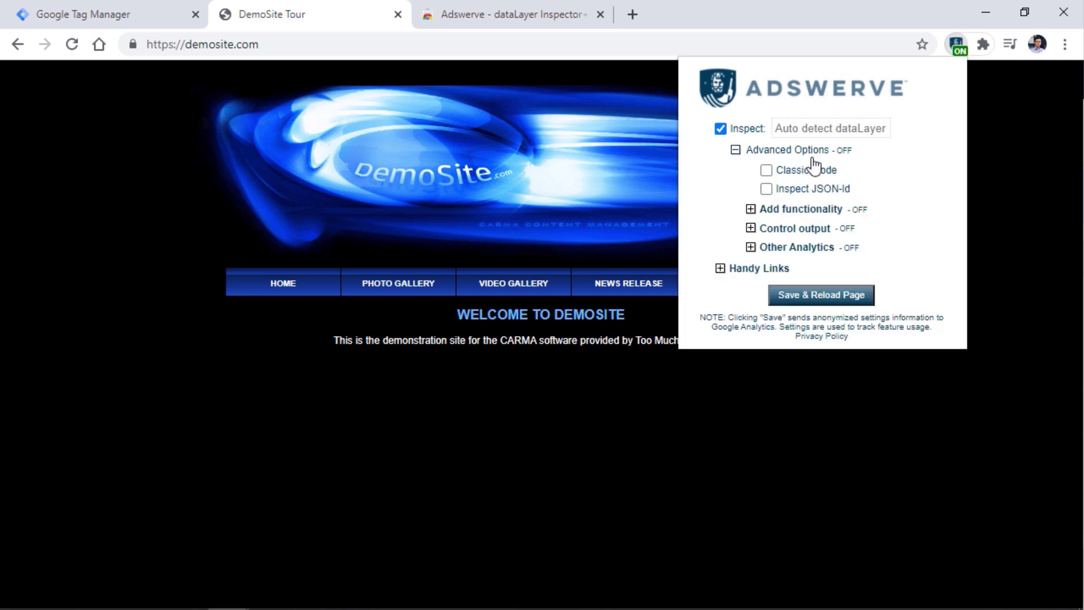
{"action": "left_click", "coordinate": [750, 210]}
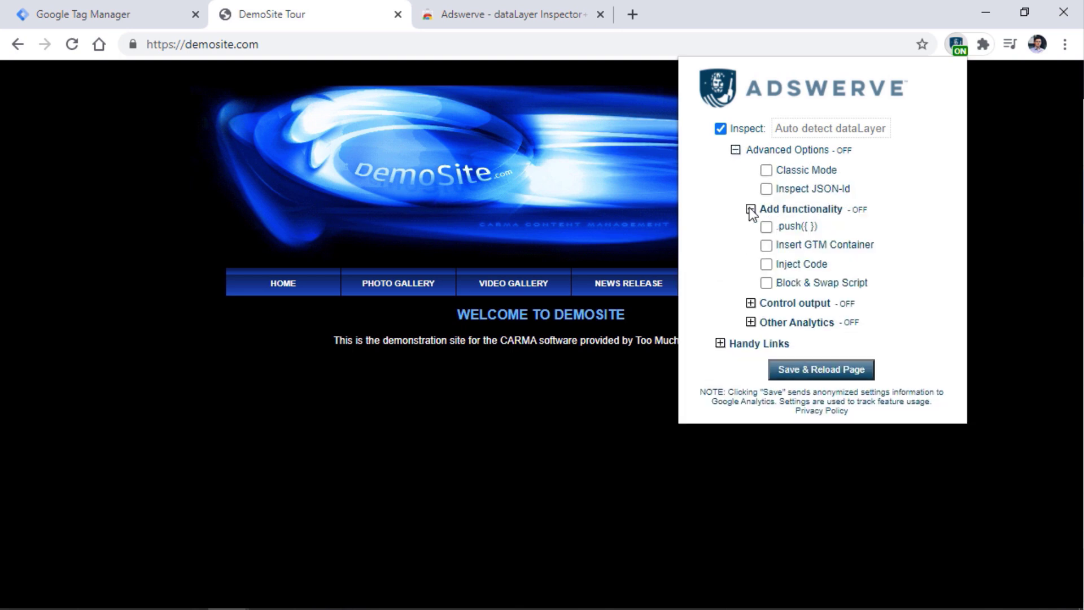
{"action": "left_click", "coordinate": [766, 246]}
Set the container ID to M462V9B and host to demosite.com, then save and reload.
{"action": "double_click", "coordinate": [829, 263]}
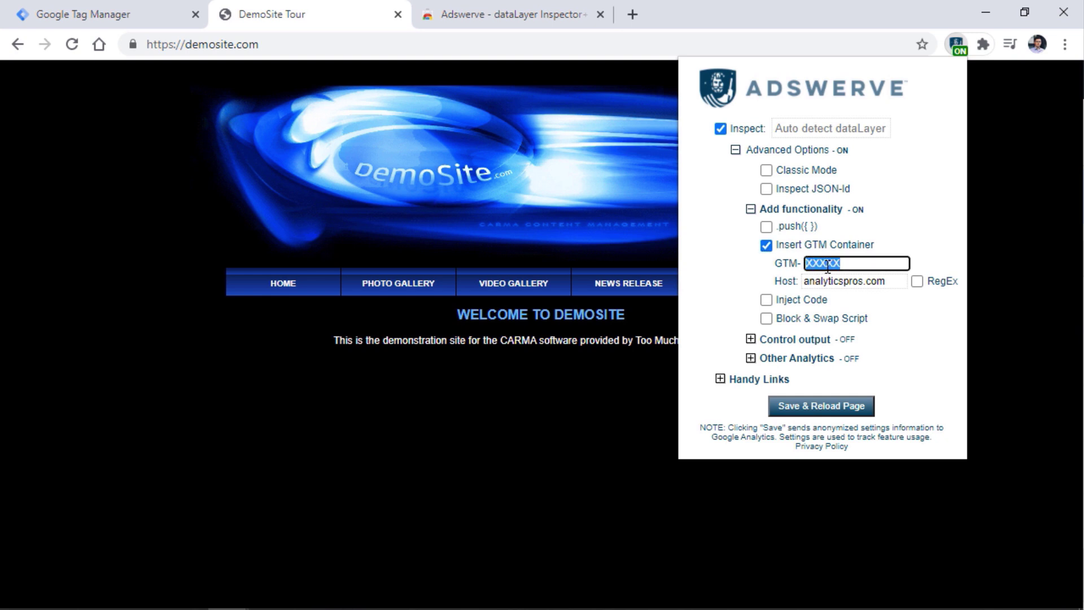
{"action": "key", "text": "ctrl+v"}
{"action": "double_click", "coordinate": [833, 263]}
{"action": "double_click", "coordinate": [845, 281]}
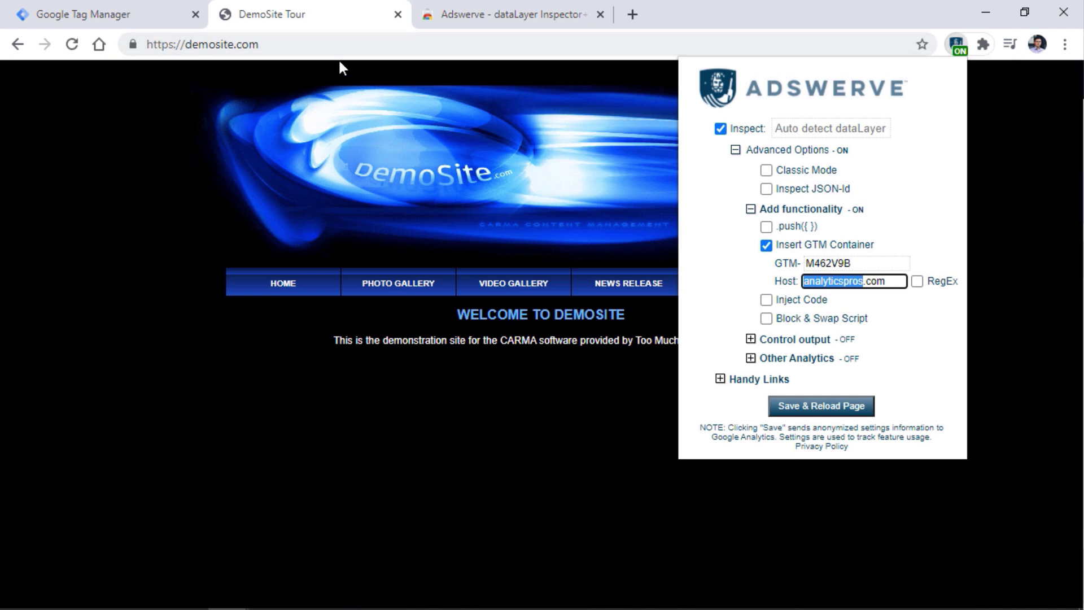
{"action": "type", "text": "demosite"}
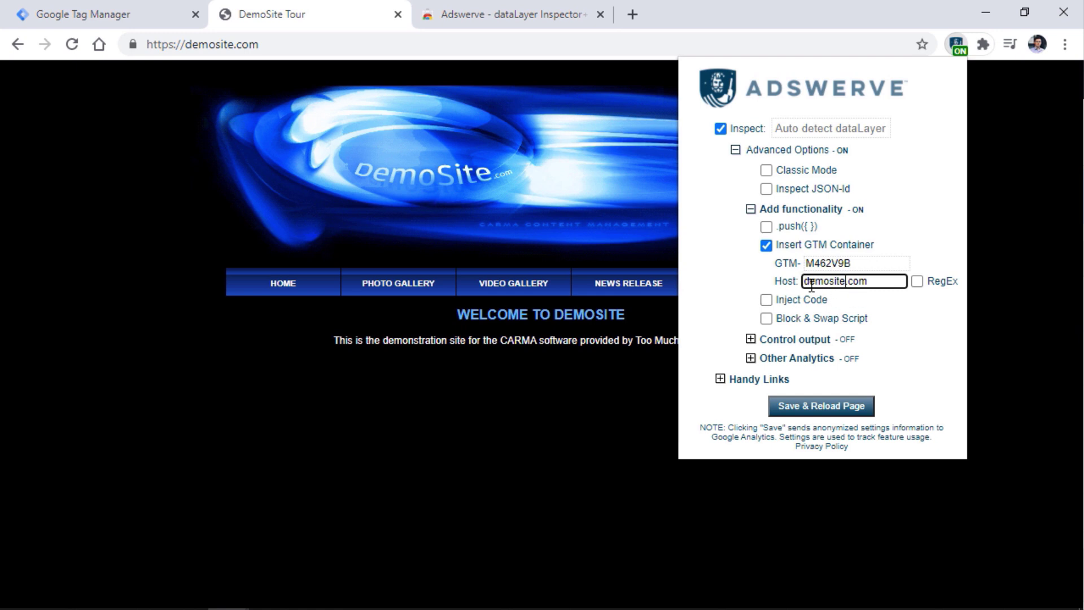
{"action": "left_click", "coordinate": [824, 407]}
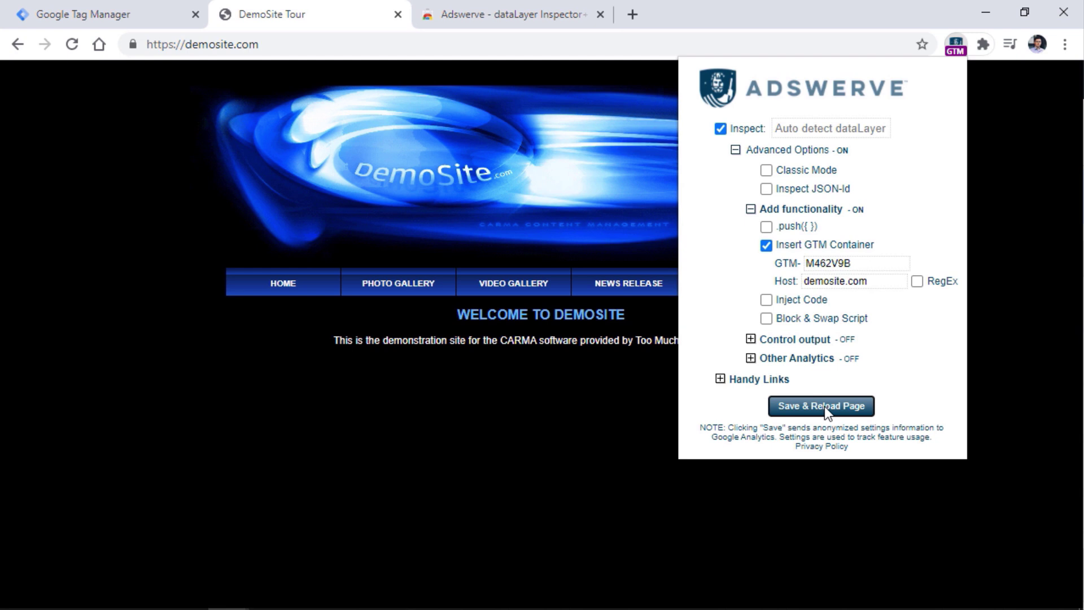
{"action": "left_click", "coordinate": [216, 276]}
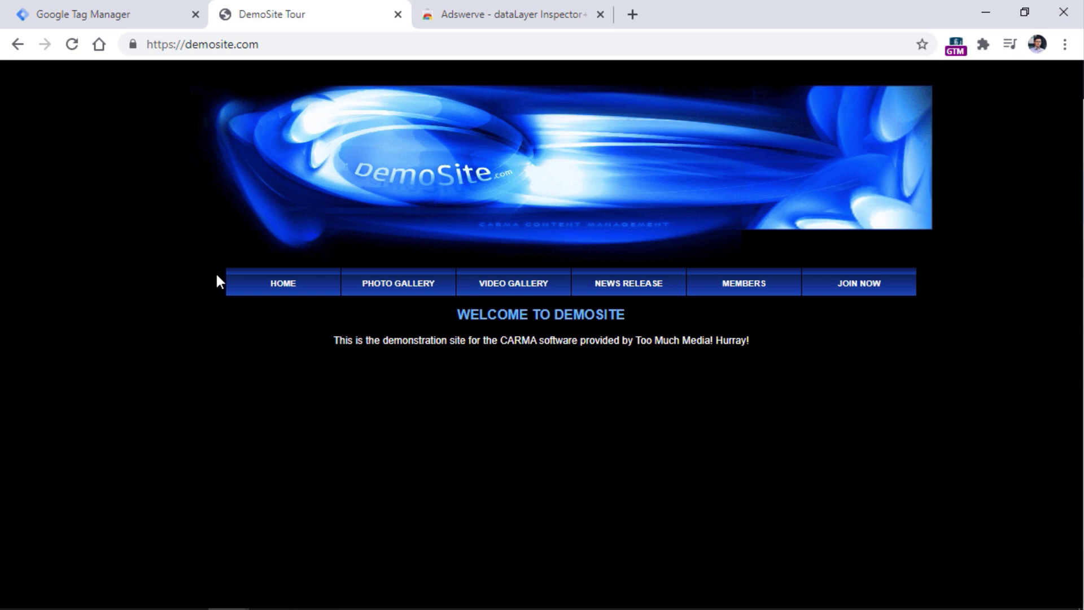
Start GTM Preview and replace the myshopify preview URL with the demosite.com address.
{"action": "left_click", "coordinate": [104, 15]}
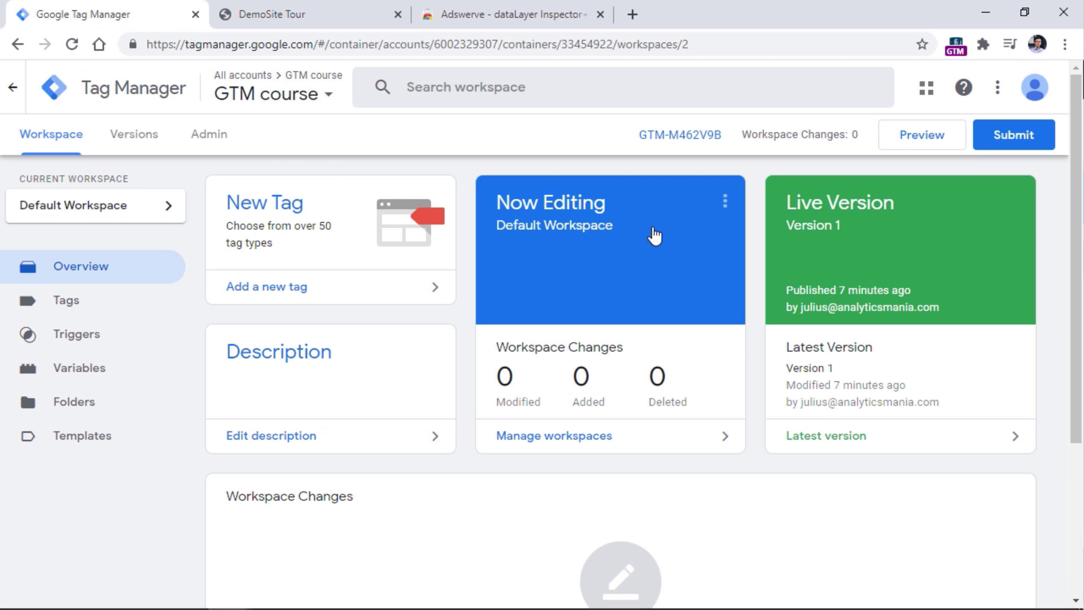
{"action": "left_click", "coordinate": [922, 139]}
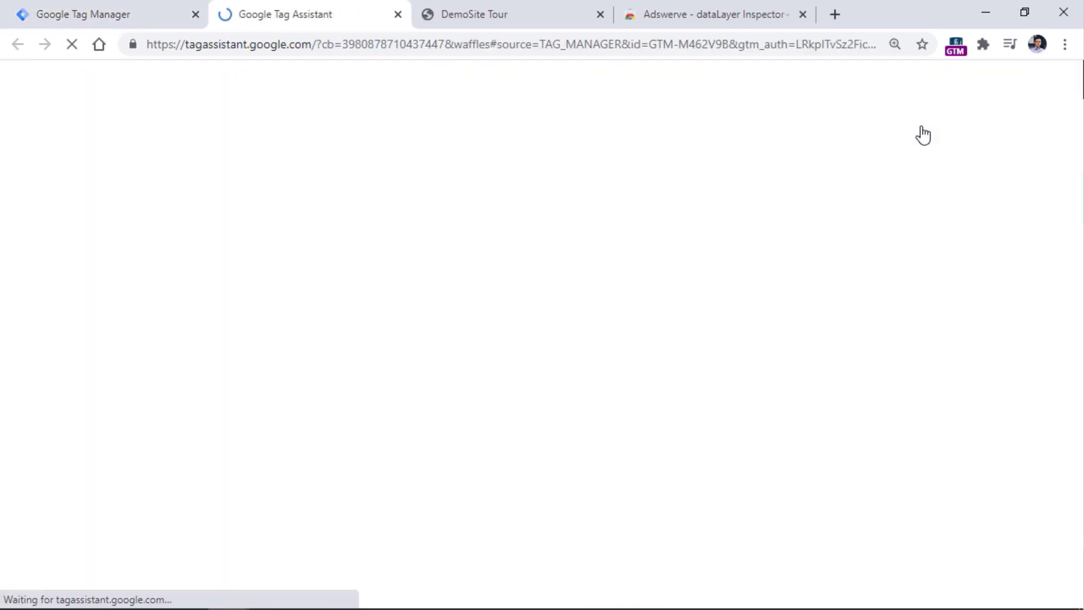
{"action": "left_click", "coordinate": [474, 14]}
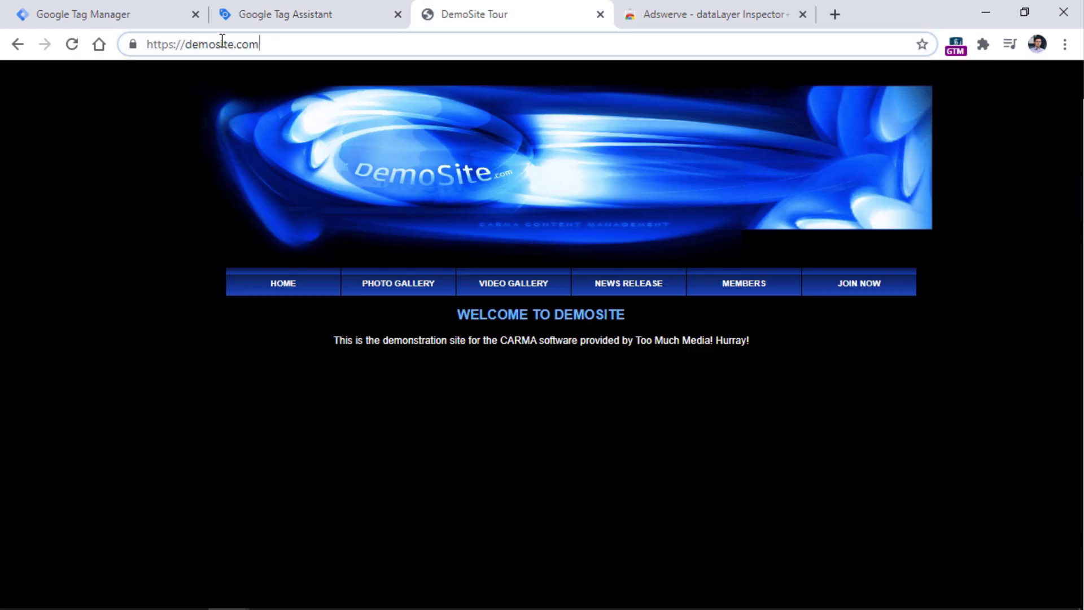
{"action": "left_click", "coordinate": [220, 44]}
{"action": "left_click", "coordinate": [316, 14]}
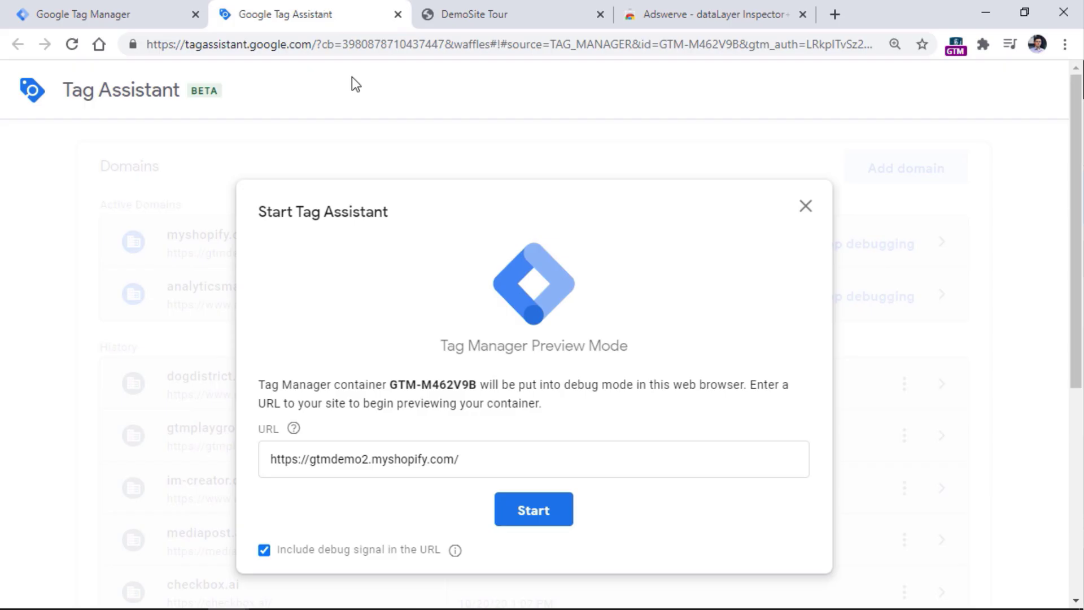
{"action": "triple_click", "coordinate": [423, 459]}
{"action": "key", "text": "ctrl+v"}
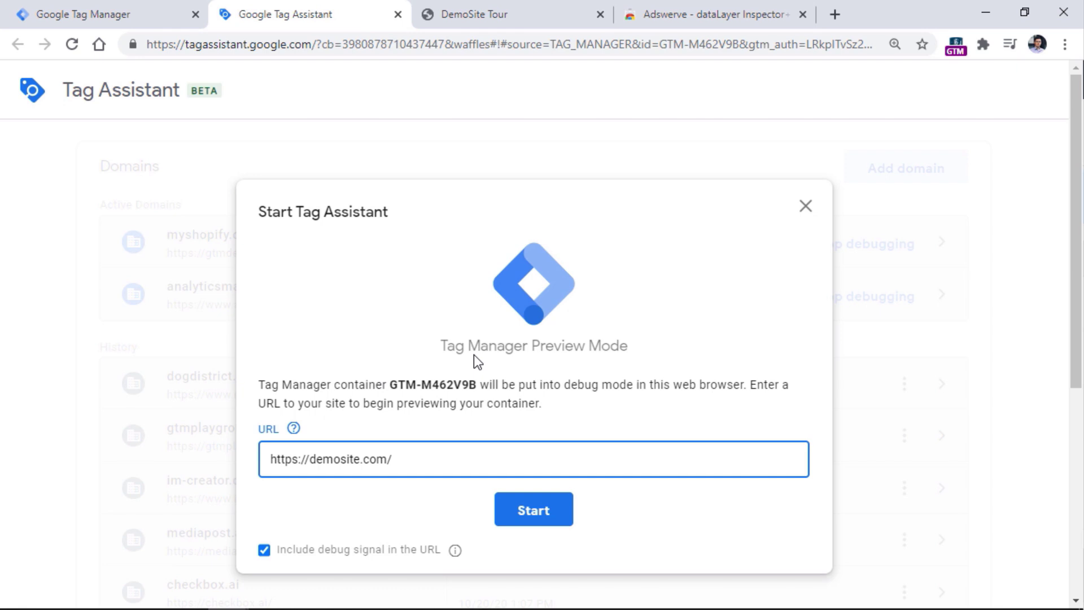
Start debugging demosite.com and continue to the connected Tag Assistant summary.
{"action": "left_click", "coordinate": [538, 512]}
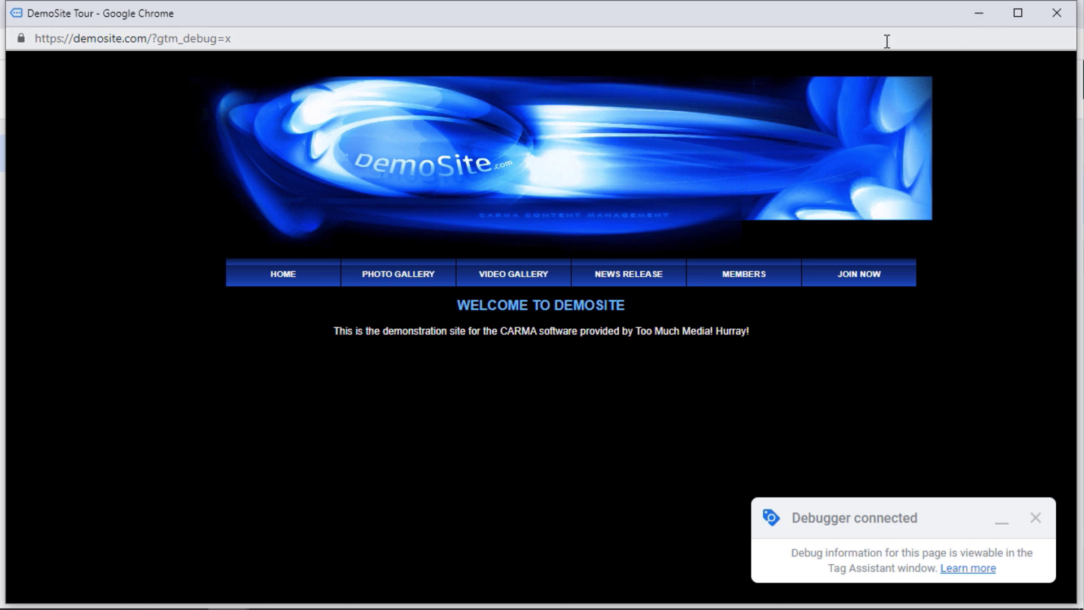
{"action": "left_click", "coordinate": [978, 13]}
{"action": "left_click", "coordinate": [539, 420]}
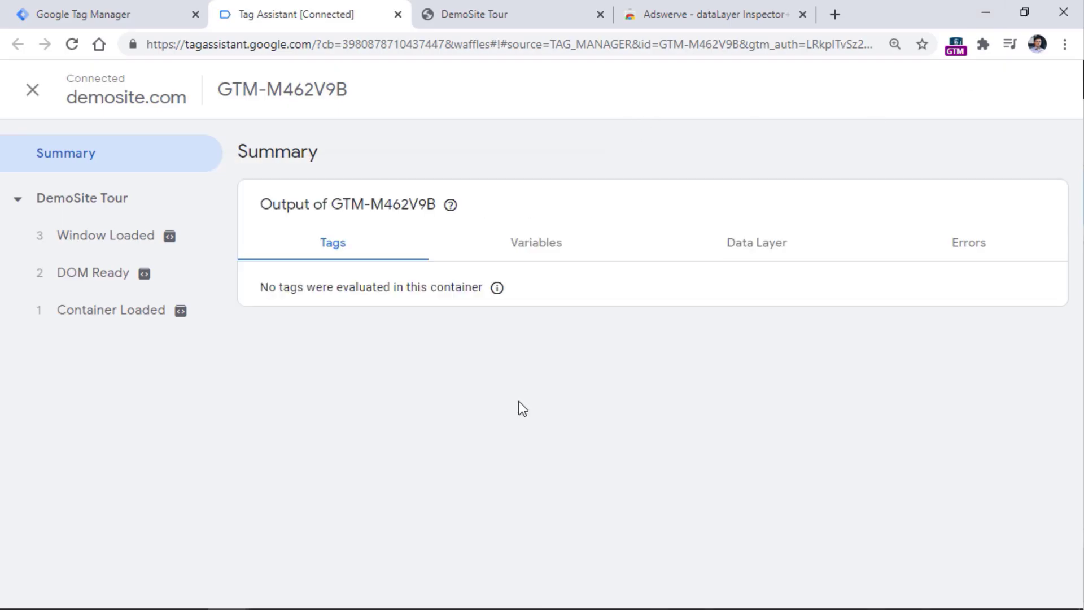